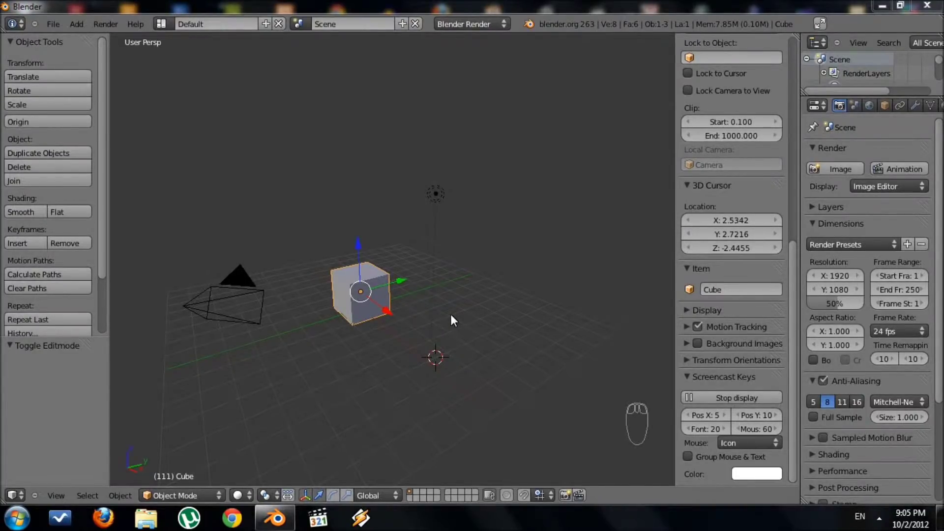
- Orbit to a lower angle and enter Edit Mode with the cube shown in wireframe
left_click(450, 316)
middle_click_drag(440, 328, 464, 355)
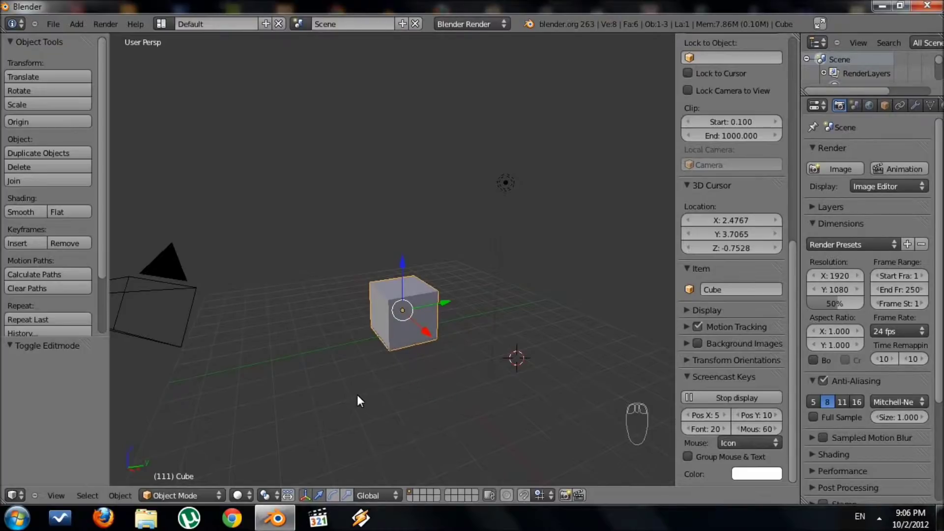
middle_click_drag(344, 381, 368, 353)
mouse_move(433, 355)
middle_mouse_down()
mouse_move(353, 362)
mouse_move(392, 346)
mouse_move(354, 375)
mouse_move(397, 364)
mouse_move(407, 372)
mouse_move(330, 406)
mouse_move(390, 379)
mouse_move(422, 385)
mouse_move(401, 365)
middle_mouse_up()
key("Tab")
key("z")
- Select the cube's four top vertices and raise them 3.0344 along Z
key("b")
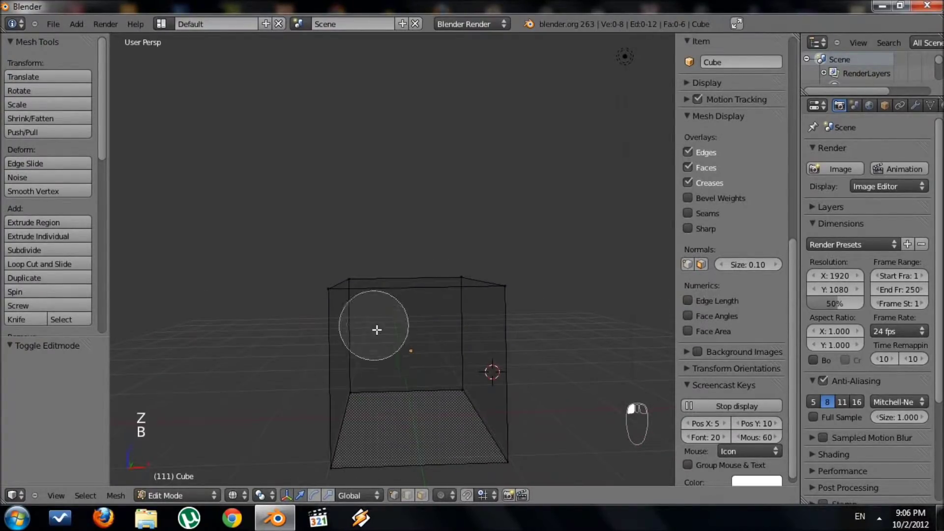
scroll(369, 319, "down", 4)
left_click_drag(276, 268, 529, 275)
right_click(528, 278)
scroll(492, 329, "down", 6)
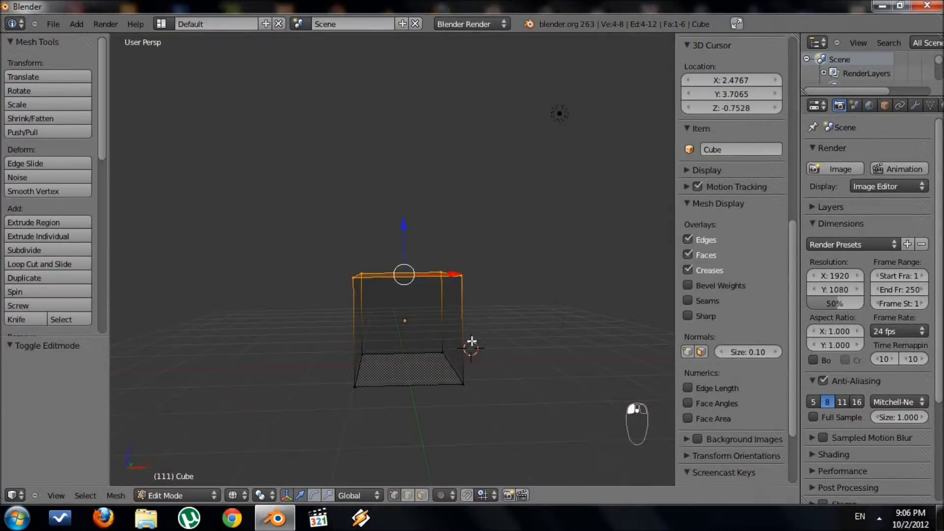
key("g")
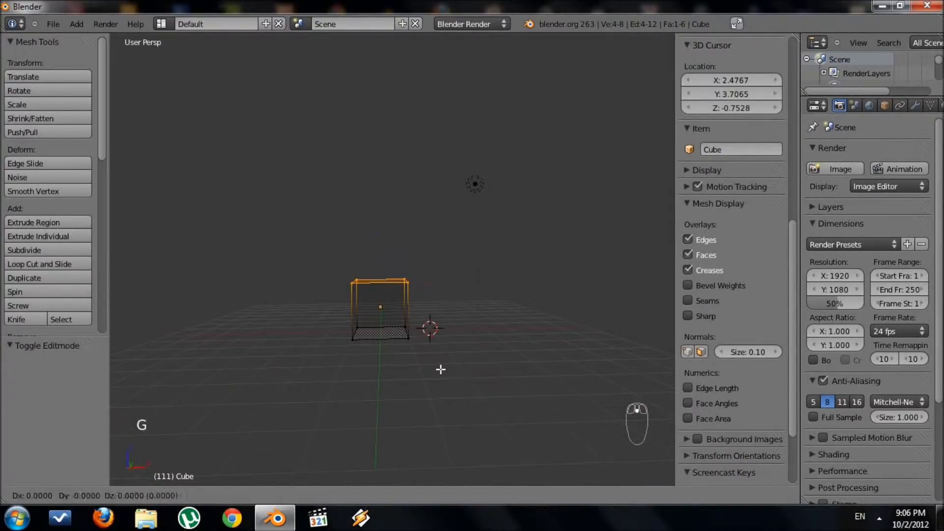
key("z")
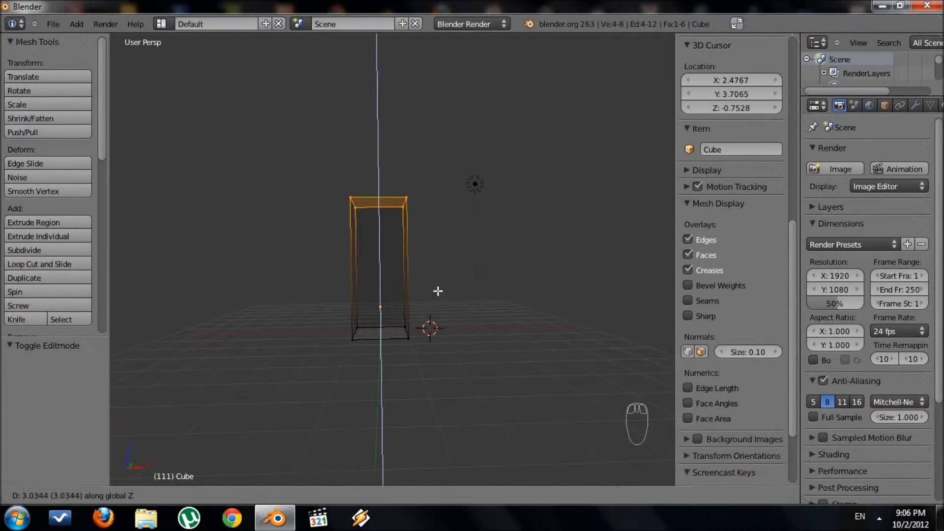
left_click(437, 291)
- Scale all eight vertices 1.3069 along X, then deselect and return to solid shading
key("a")
key("b")
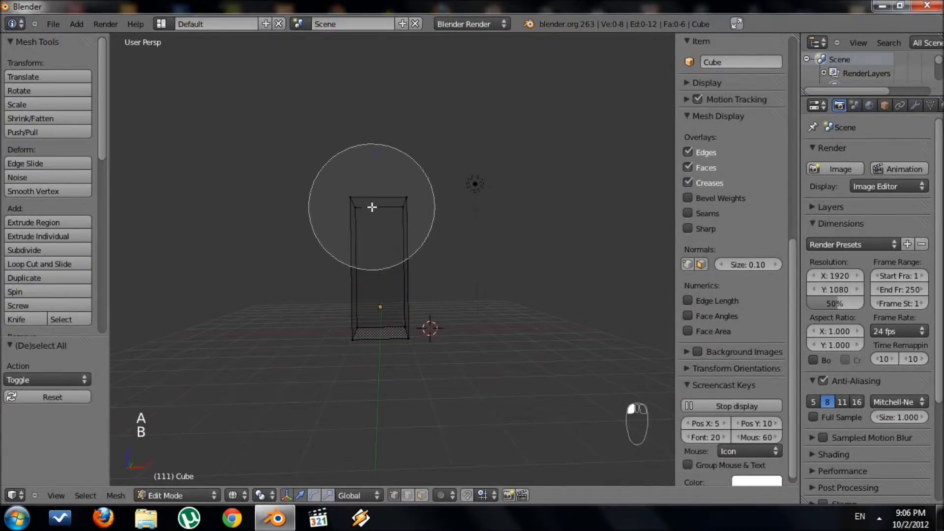
left_click_drag(371, 208, 382, 347)
middle_click_drag(420, 297, 437, 348)
key("s")
key("x")
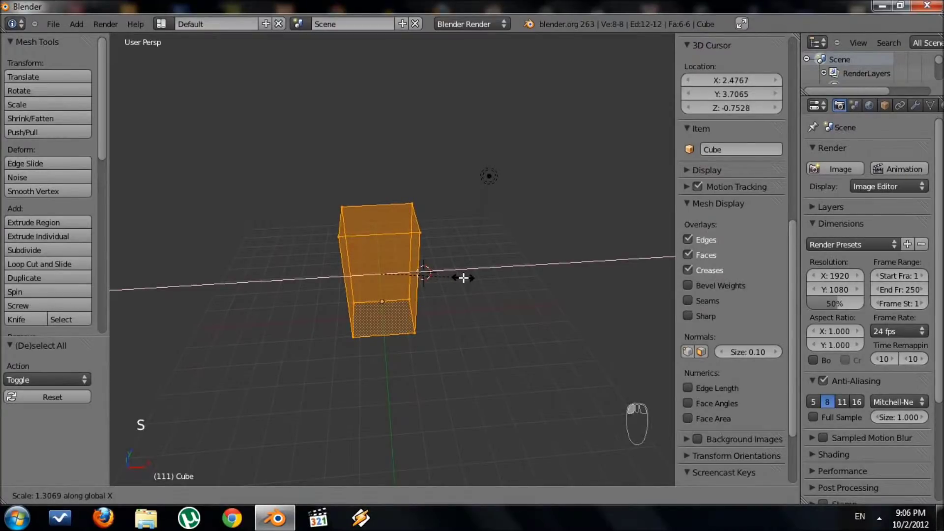
left_click(469, 279)
mouse_move(470, 277)
middle_mouse_down()
mouse_move(339, 408)
mouse_move(370, 299)
mouse_move(340, 349)
mouse_move(493, 364)
mouse_move(407, 352)
mouse_move(339, 379)
mouse_move(266, 381)
mouse_move(386, 363)
mouse_move(349, 415)
middle_mouse_up()
key("a")
key("z")
- In wireframe, select the box's four bottom-face vertices and switch to a top orthographic view
scroll(408, 352, "up", 3)
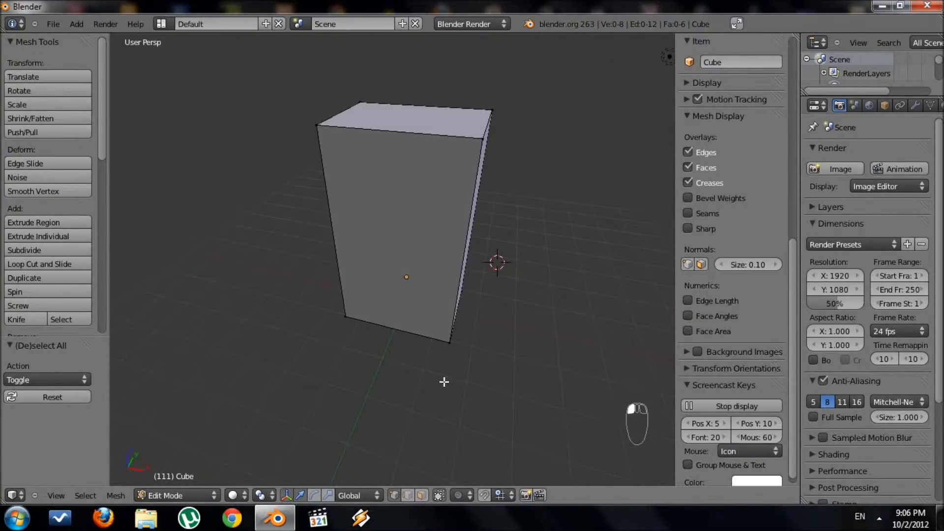
middle_click_drag(443, 381, 449, 345)
key("z")
key("b")
left_click_drag(339, 334, 486, 334)
right_click(485, 335)
mouse_move(443, 341)
middle_mouse_down()
mouse_move(404, 401)
mouse_move(347, 411)
middle_mouse_up()
key("KP_7")
key("KP_5")
middle_click_drag(436, 344, 350, 348)
middle_click_drag(316, 416, 382, 346, "shift")
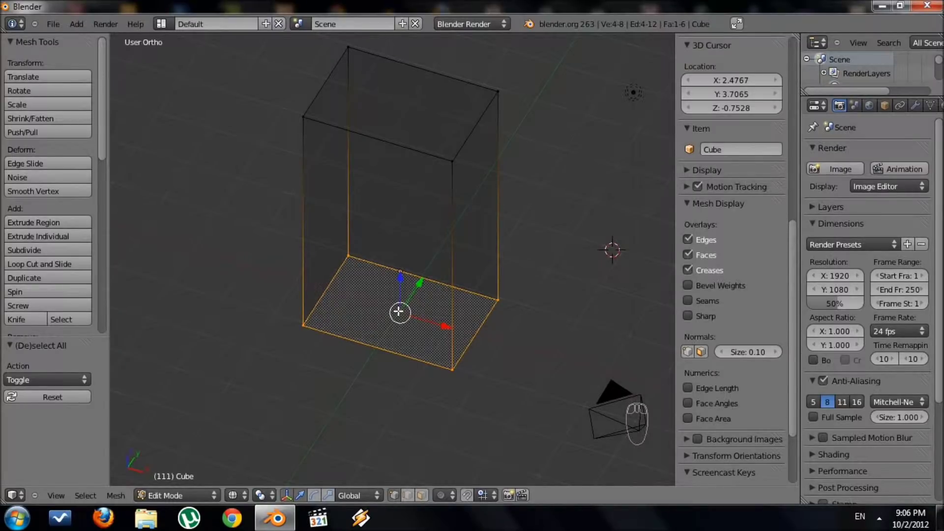
- Reselect the bottom-face vertices and snap the 3D cursor to them at Z -0.07552
key("a")
key("b")
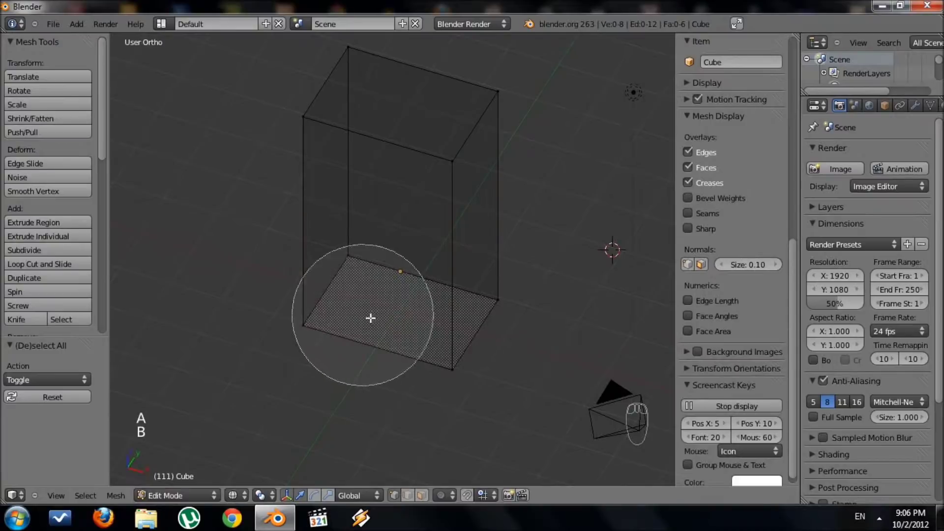
left_click_drag(318, 300, 428, 301)
right_click(428, 303)
middle_click_drag(382, 404, 408, 382)
key("KP_5")
key("shift+s")
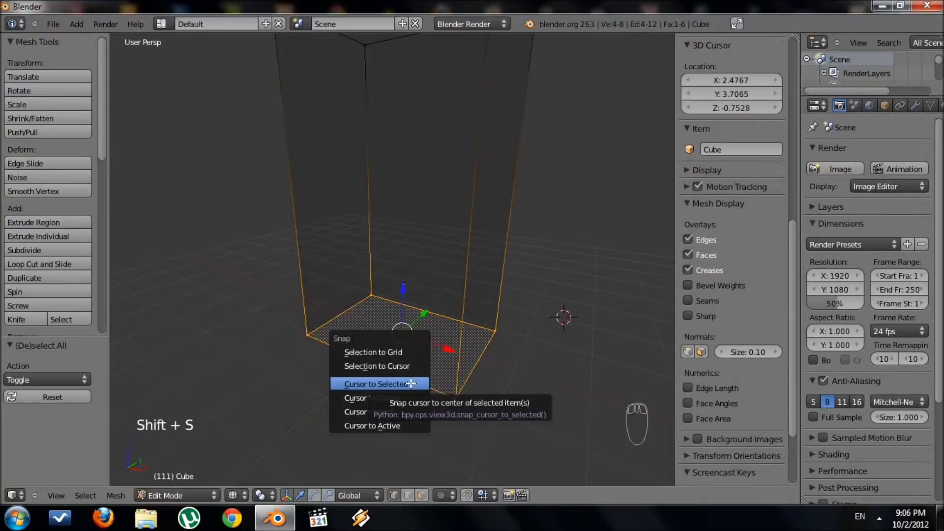
left_click(396, 383)
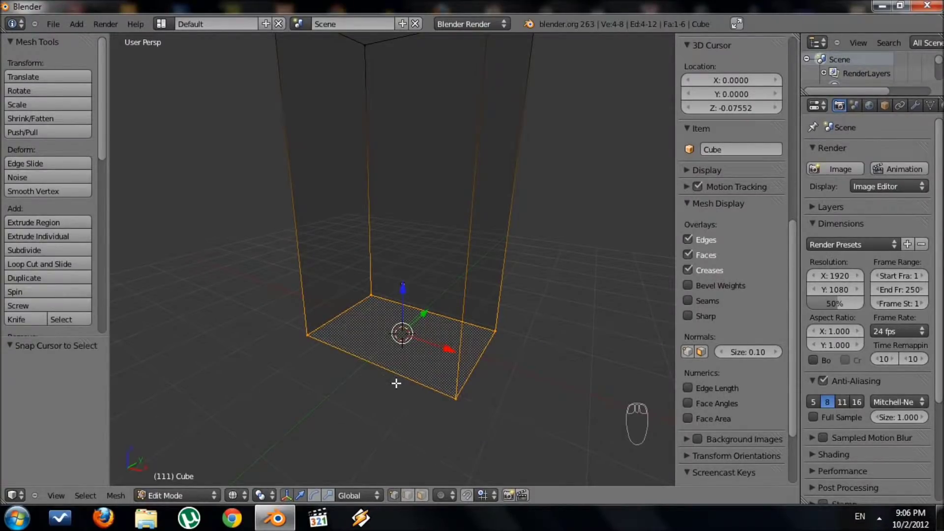
scroll(396, 379, "down", 2)
- In top orthographic view, add a plane at the 3D cursor and scale it up three times
key("KP_7")
key("KP_5")
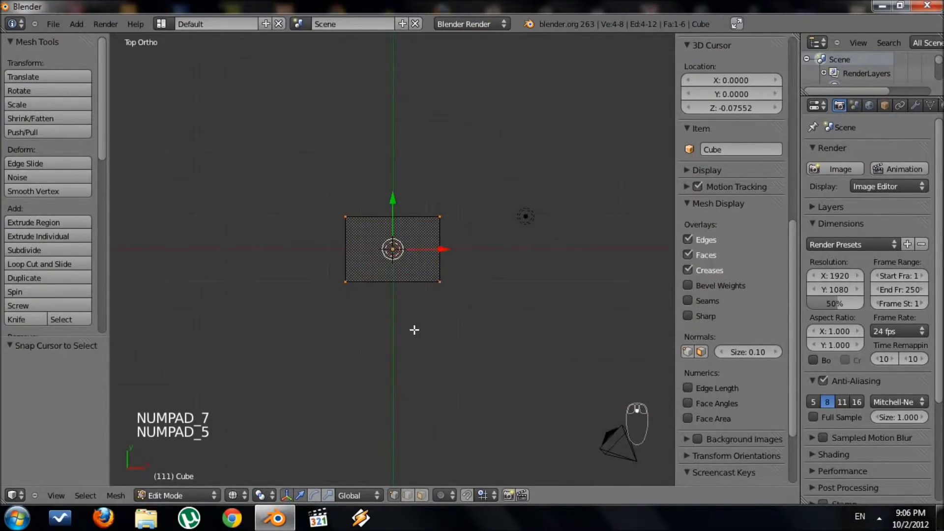
key("a")
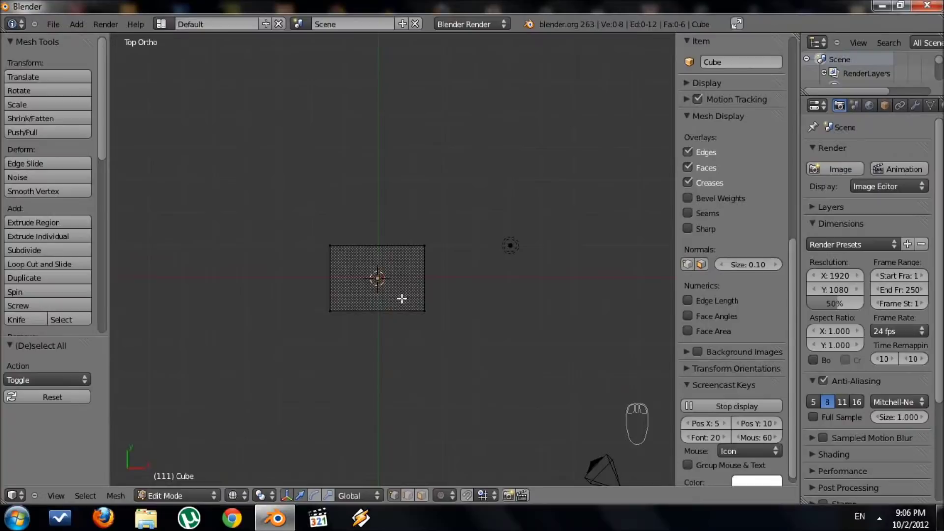
key("shift+a")
left_click(395, 268)
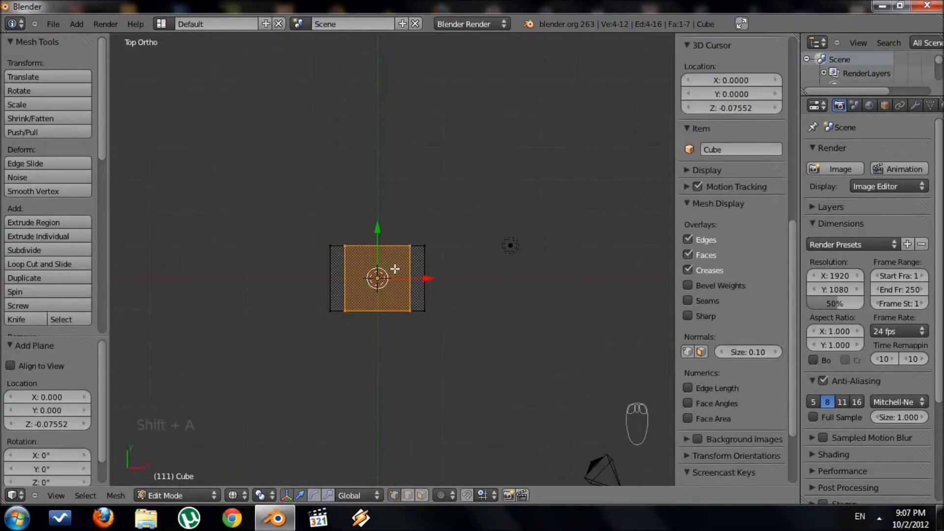
key("s")
left_click(443, 175)
key("s")
left_click(556, 97)
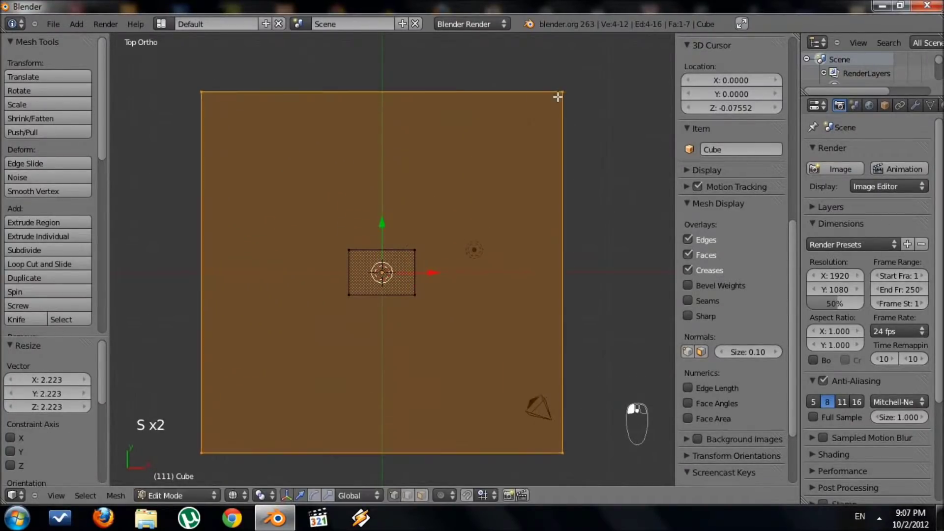
key("s")
left_click(553, 99)
- Return to perspective with solid shading, deselect, and hide the tools and properties side panels
key("KP_5")
mouse_move(474, 312)
middle_mouse_down()
mouse_move(382, 335)
mouse_move(449, 356)
mouse_move(327, 357)
mouse_move(434, 363)
mouse_move(472, 354)
mouse_move(437, 353)
mouse_move(362, 379)
mouse_move(265, 366)
mouse_move(375, 343)
mouse_move(358, 338)
mouse_move(264, 367)
middle_mouse_up()
key("z")
key("a")
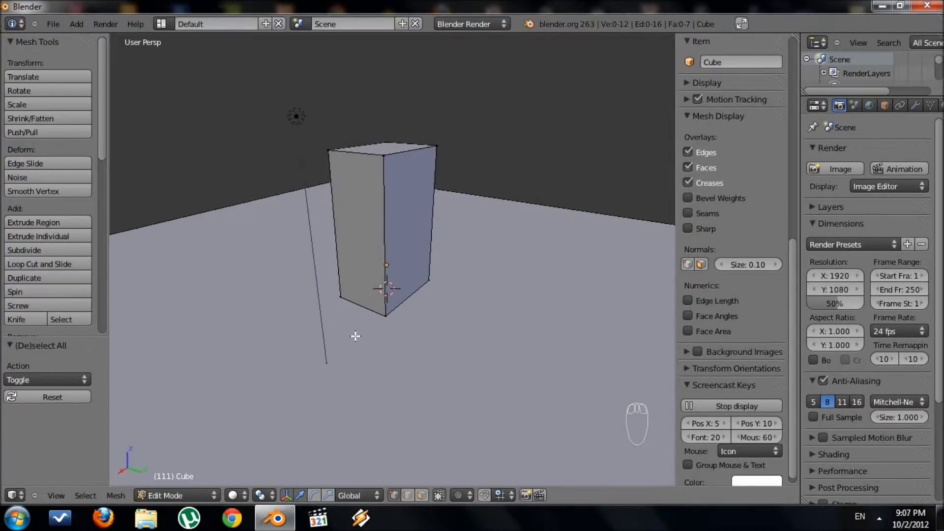
middle_click_drag(355, 336, 455, 344)
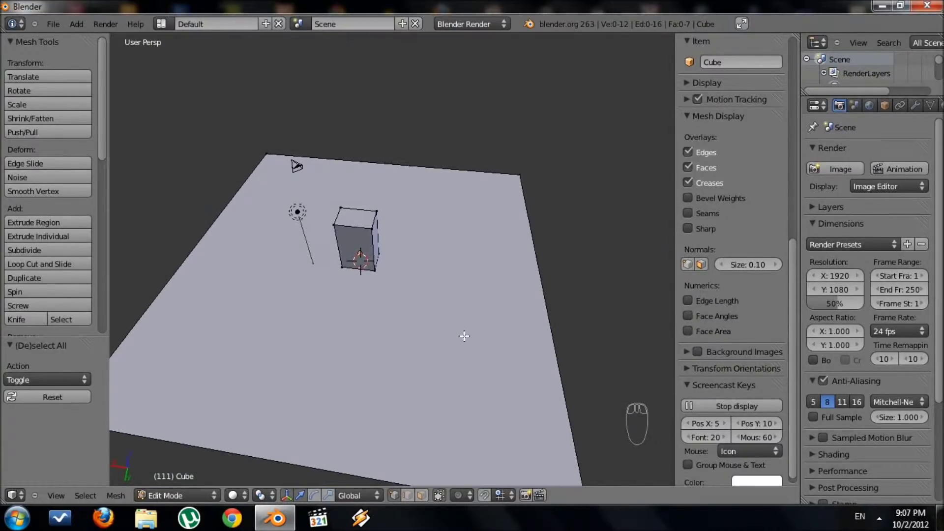
key("t")
key("n")
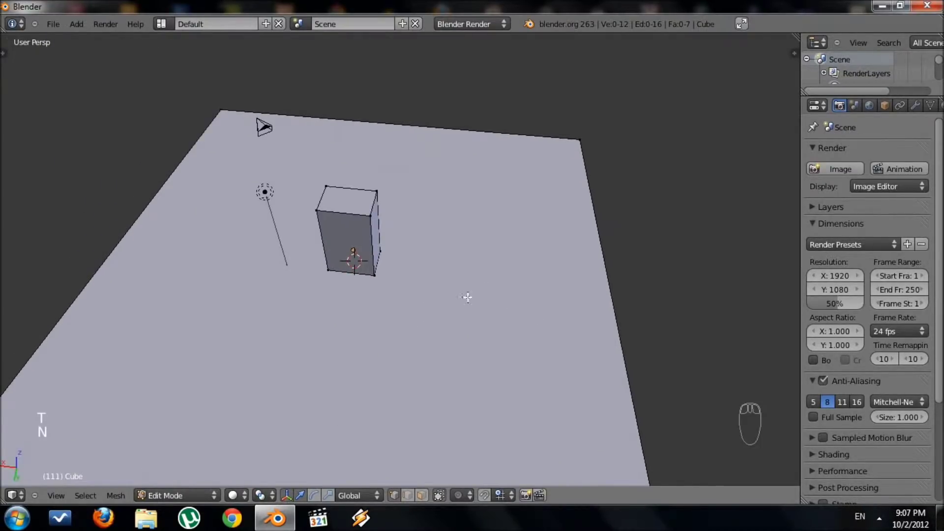
middle_click_drag(415, 317, 427, 362, "shift")
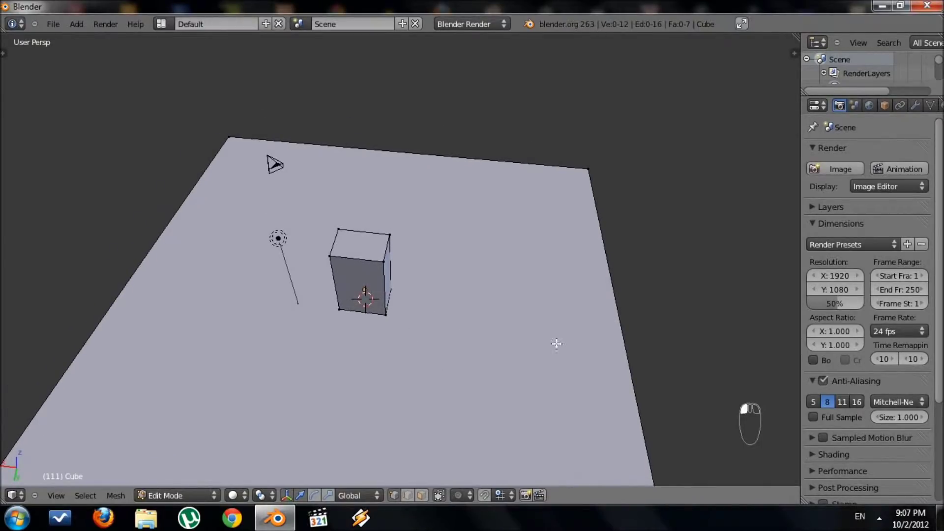
middle_click_drag(455, 327, 424, 284)
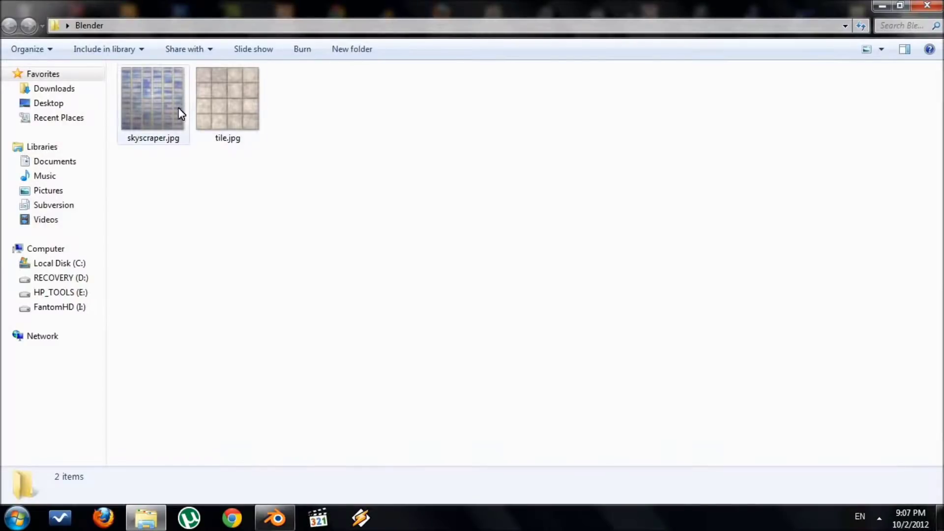
left_click(223, 112)
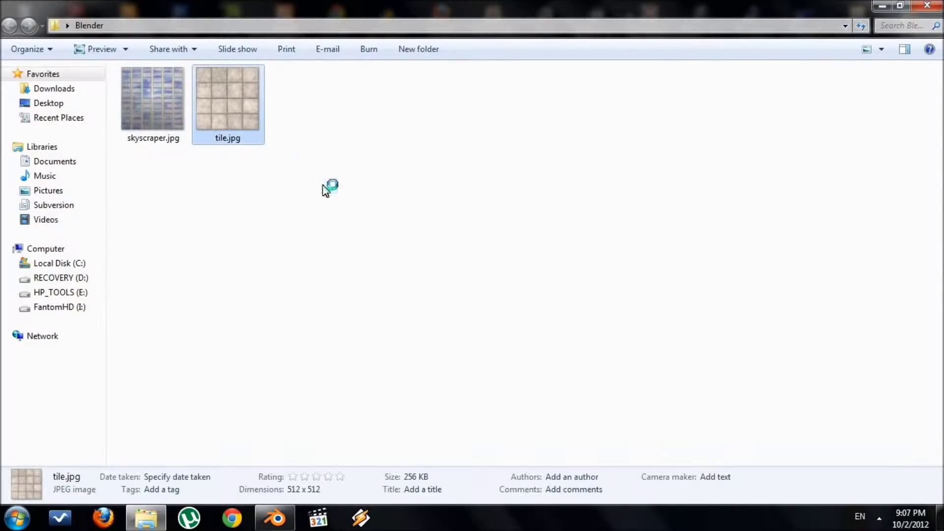
double_click(232, 137)
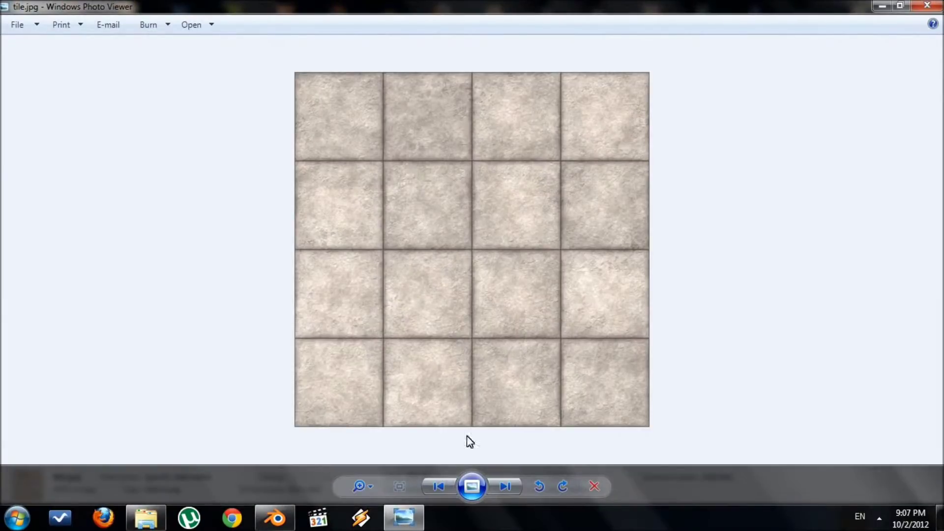
left_click(442, 486)
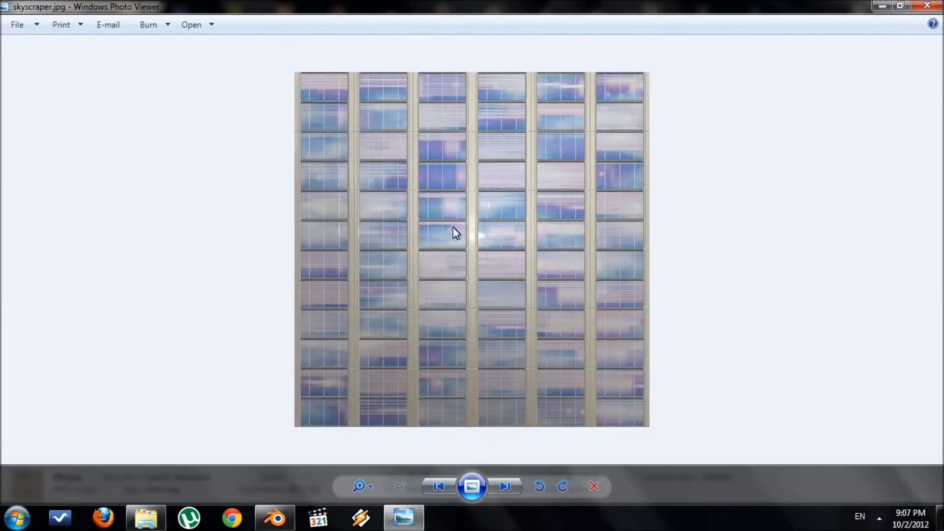
left_click(926, 6)
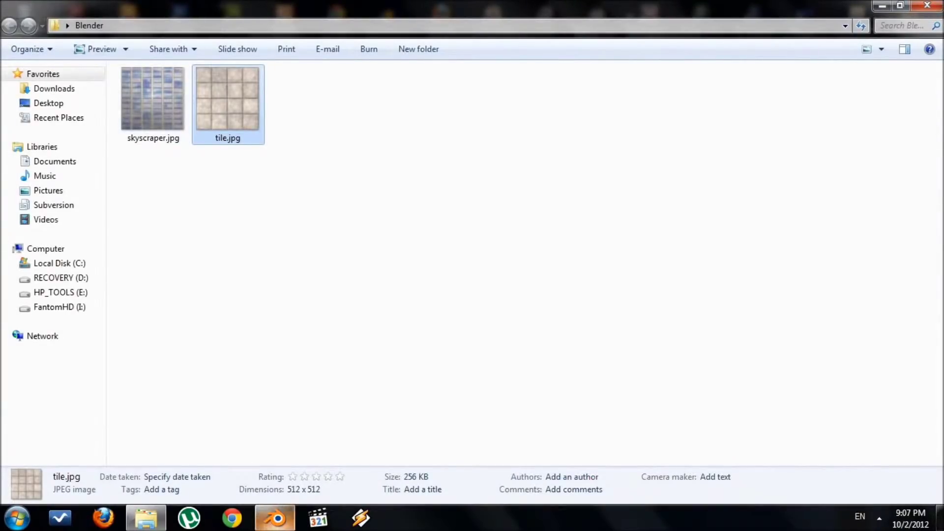
left_click(275, 518)
middle_click_drag(425, 410, 407, 381)
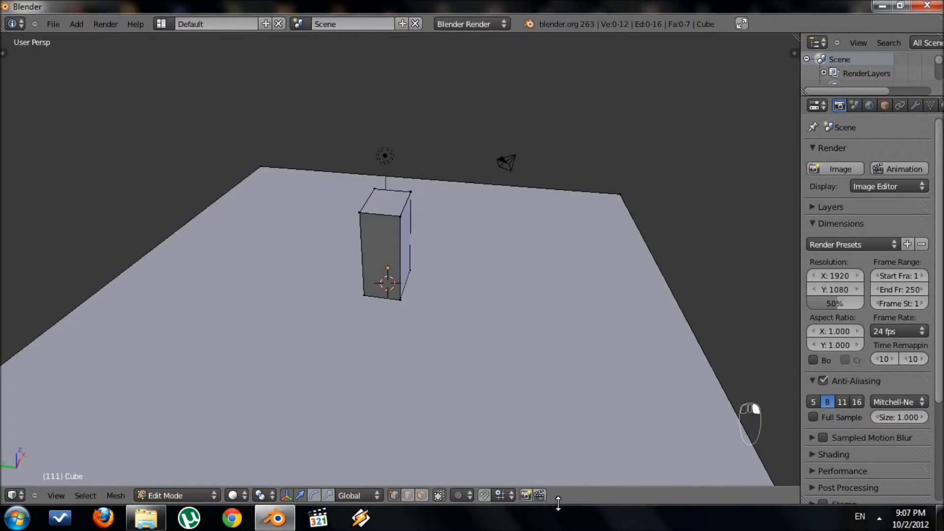
- Split the view into two side-by-side areas and make the right one a UV/Image Editor
right_click(618, 503)
left_click(614, 490)
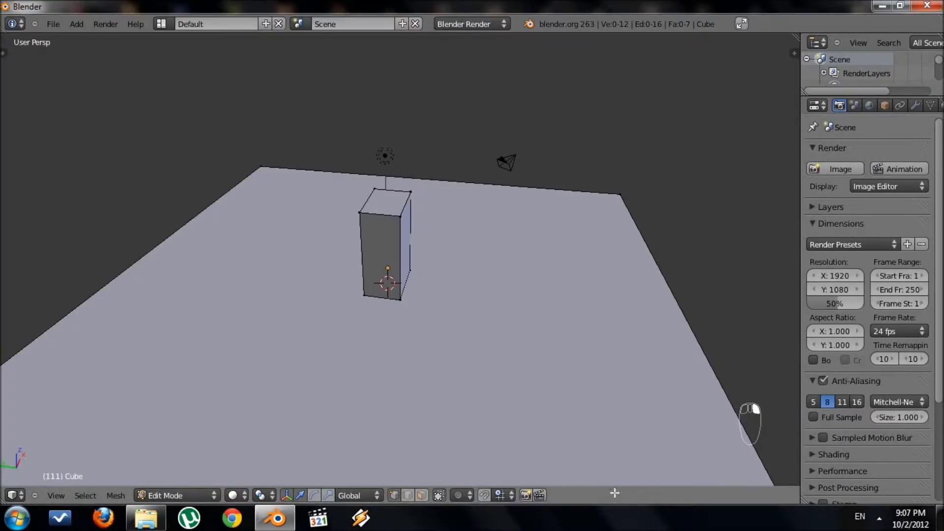
right_click(622, 502)
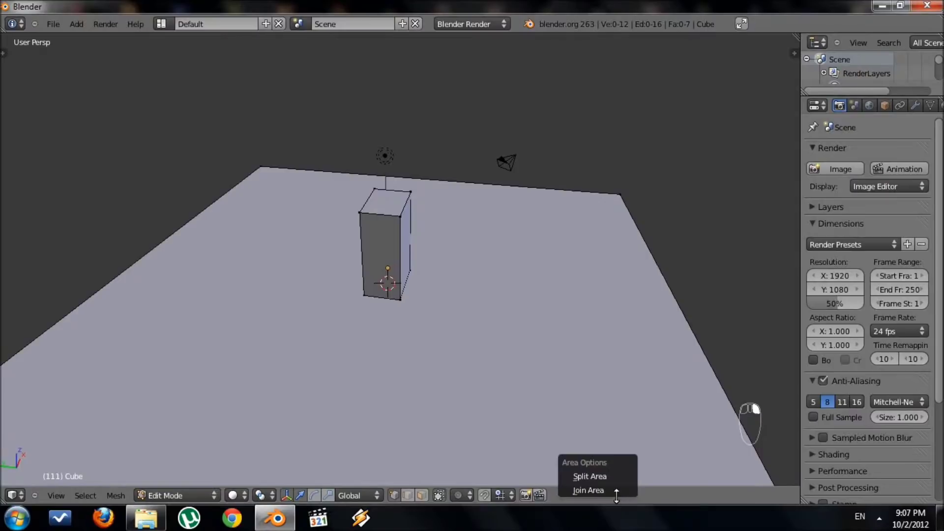
left_click(602, 476)
left_click(445, 393)
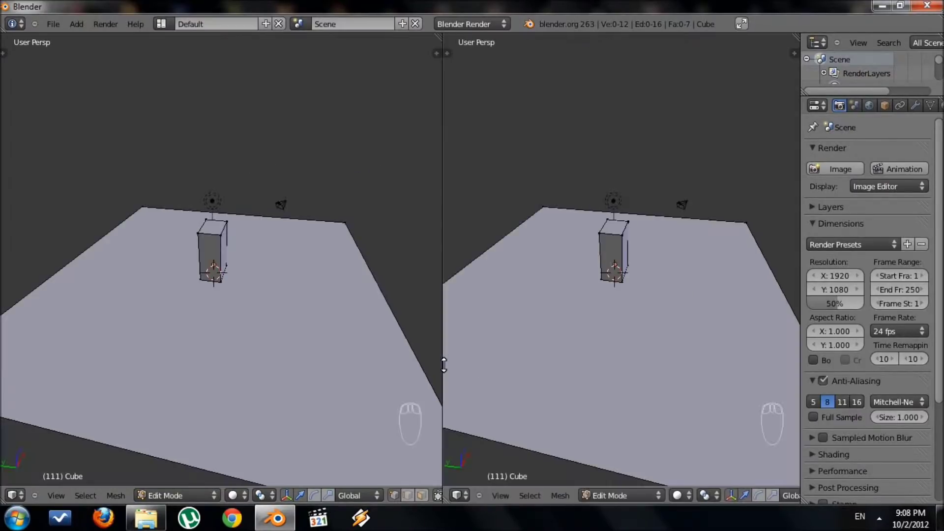
left_click(459, 494)
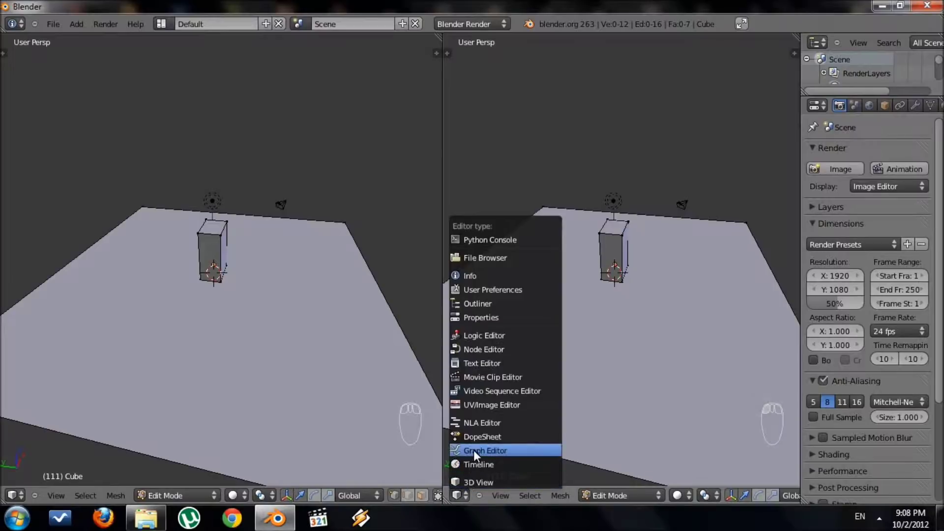
left_click(476, 402)
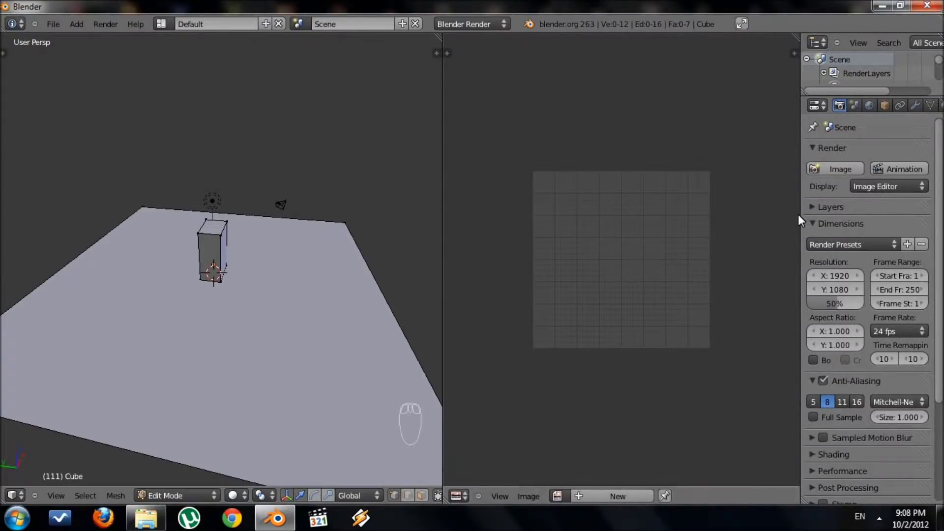
left_click_drag(798, 223, 676, 221)
- Narrow the 3D view to enlarge the image editor and orbit closer to the box
left_click(436, 230)
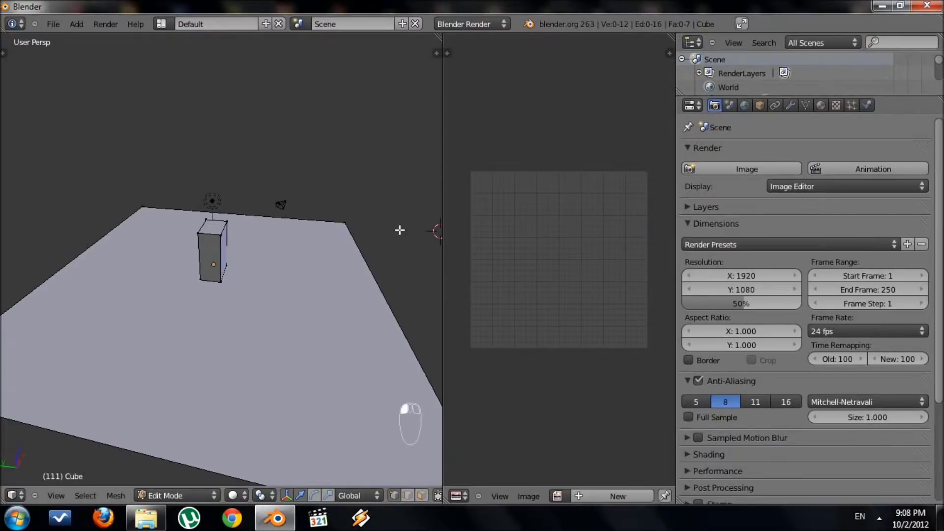
left_click_drag(441, 225, 354, 221)
middle_click_drag(276, 276, 133, 341)
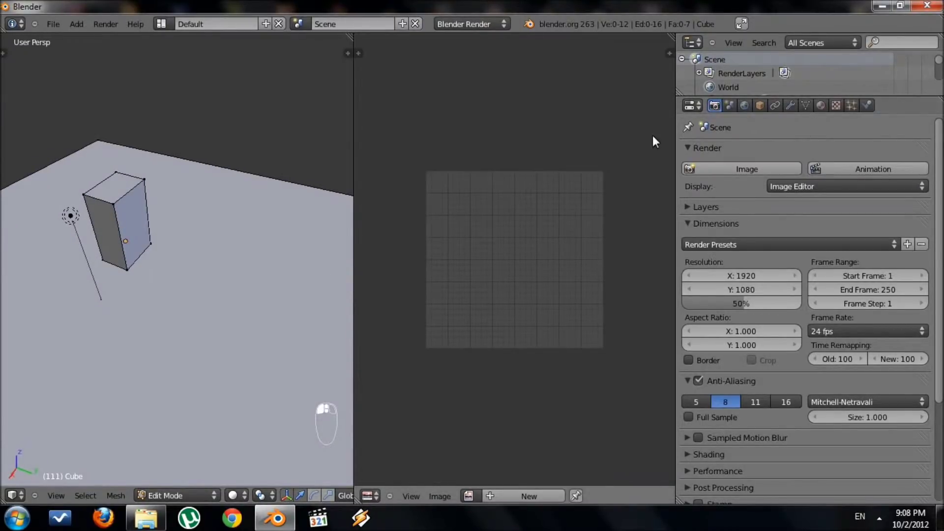
- In the Material tab, add a slot with a new material renamed from Material.001 to ConcreteTile
left_click(821, 106)
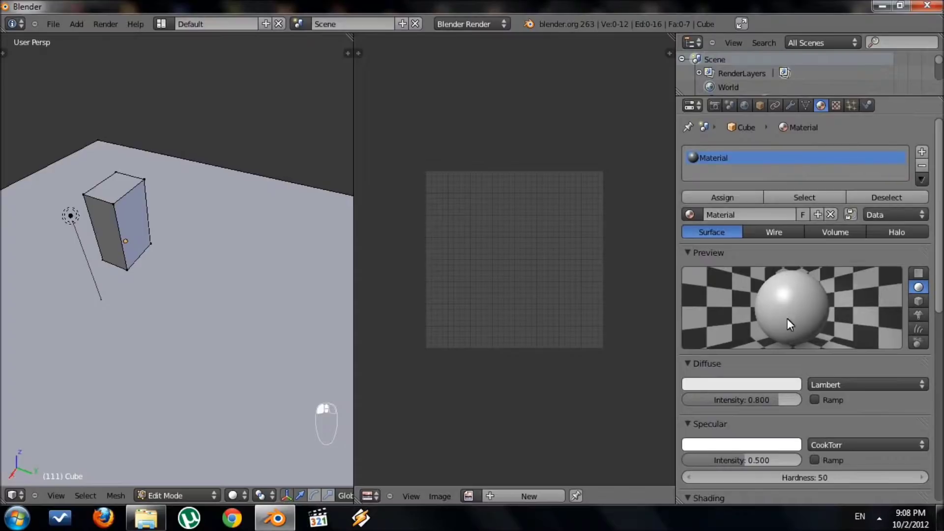
left_click(921, 153)
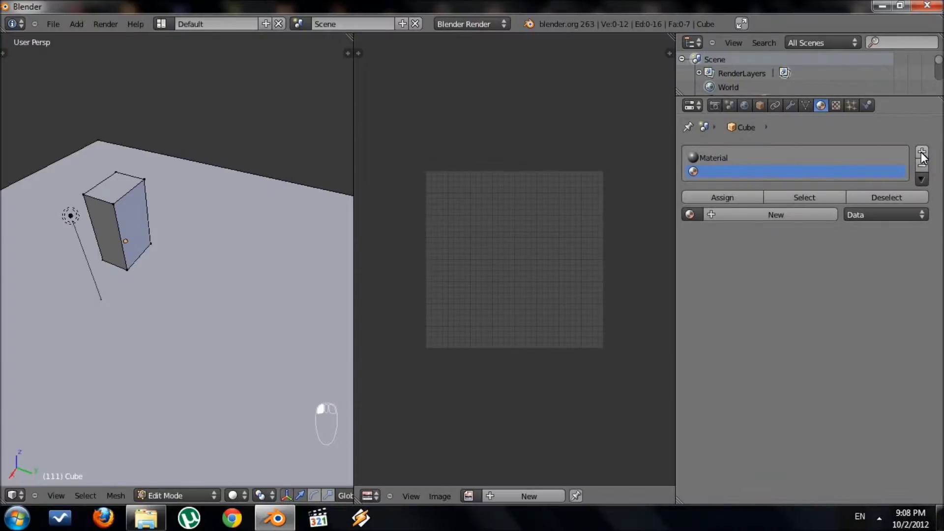
left_click(743, 214)
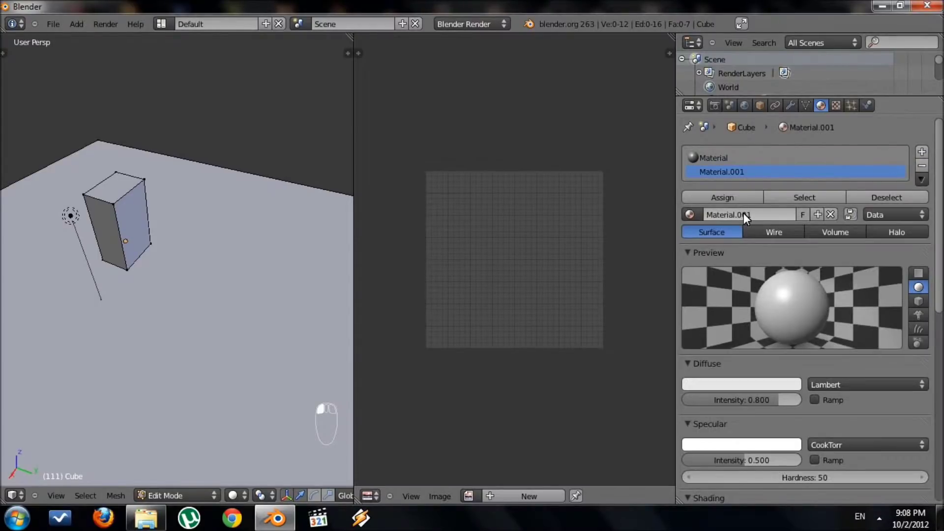
left_click(743, 213)
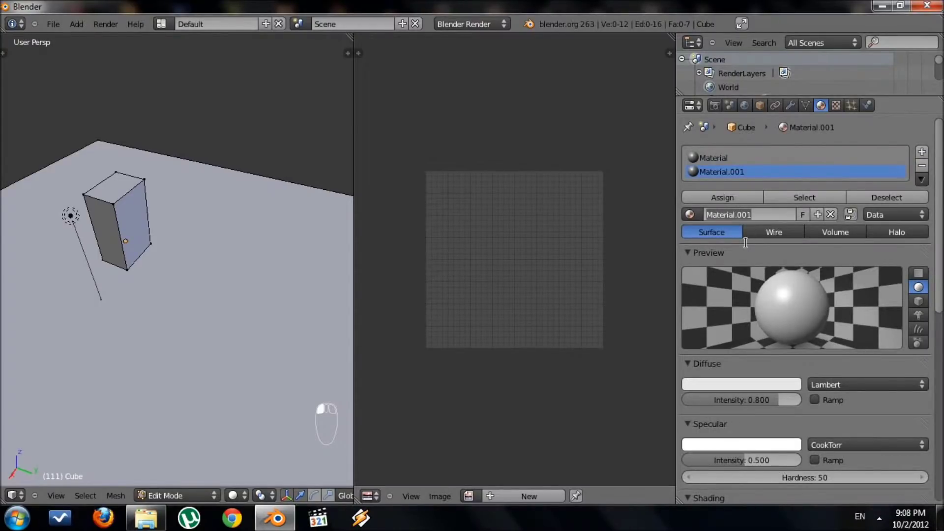
type("Conc")
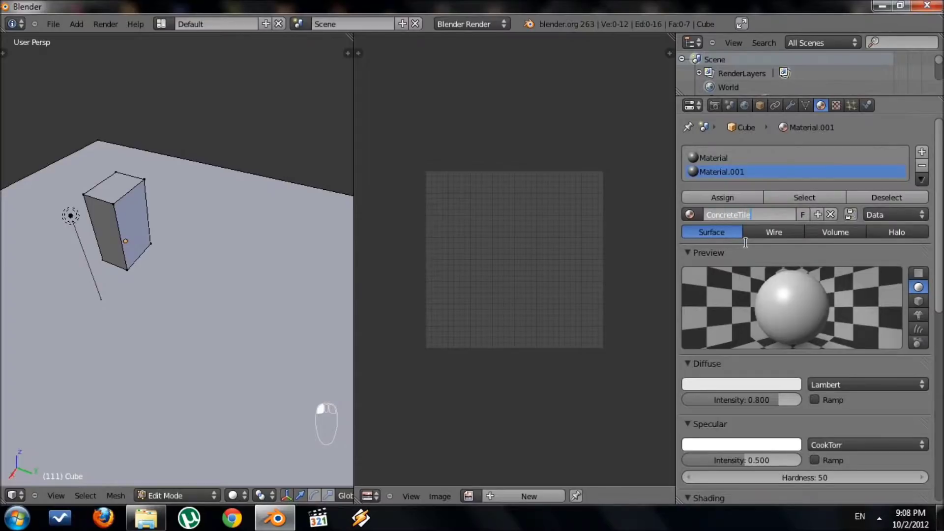
type("reteTile")
key("Return")
scroll(801, 314, "down", 10)
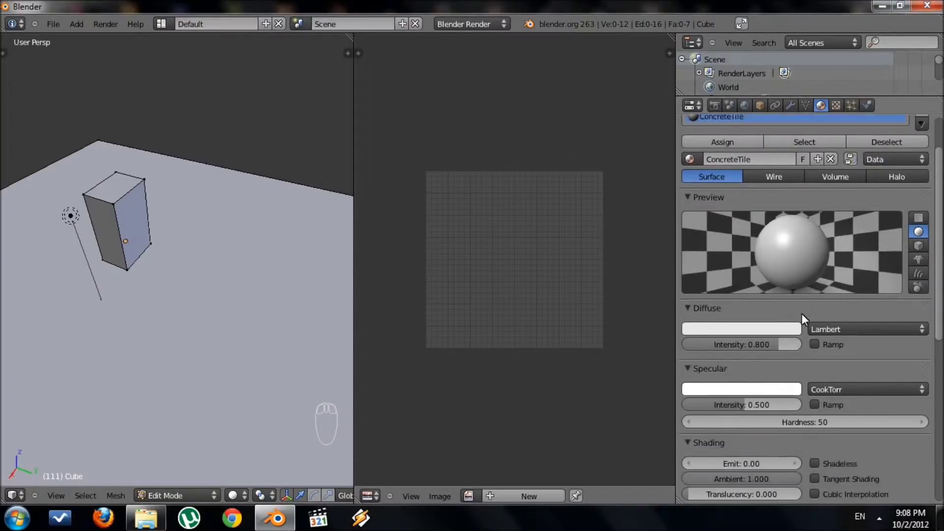
scroll(816, 315, "up", 10)
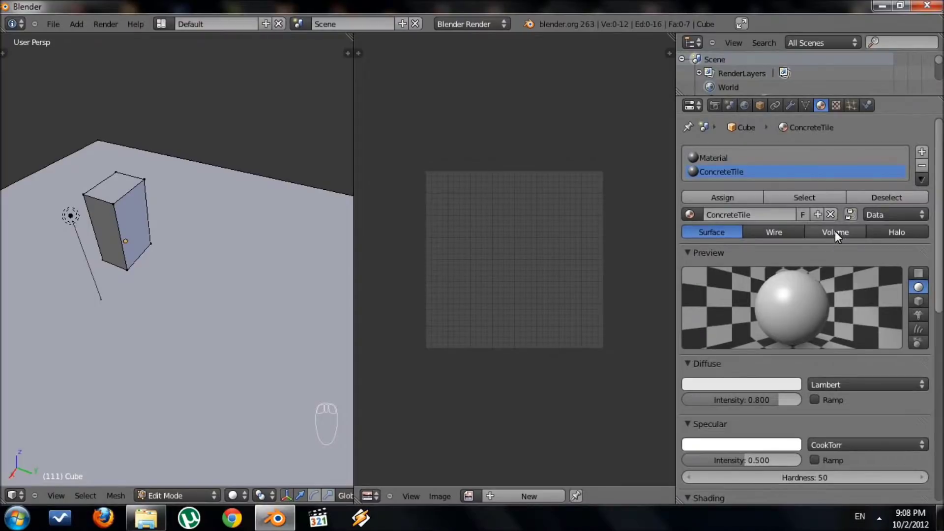
- Create a new ConcreteTile texture, change its type from Clouds to Image or Movie, and browse for an image
left_click(837, 105)
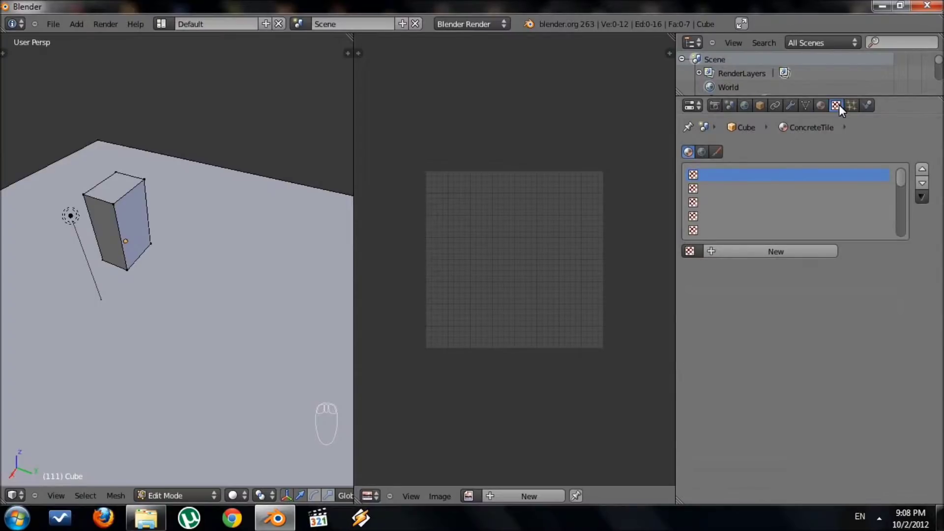
left_click(773, 250)
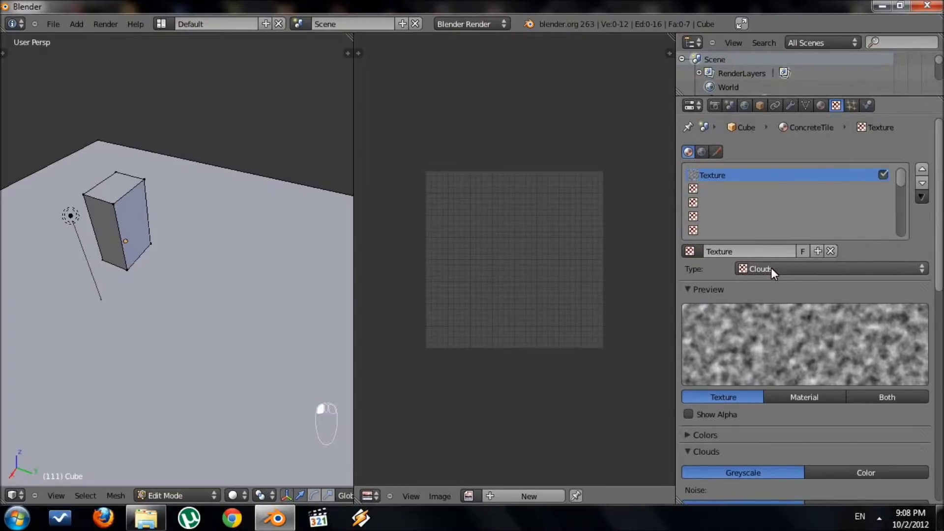
left_click(777, 270)
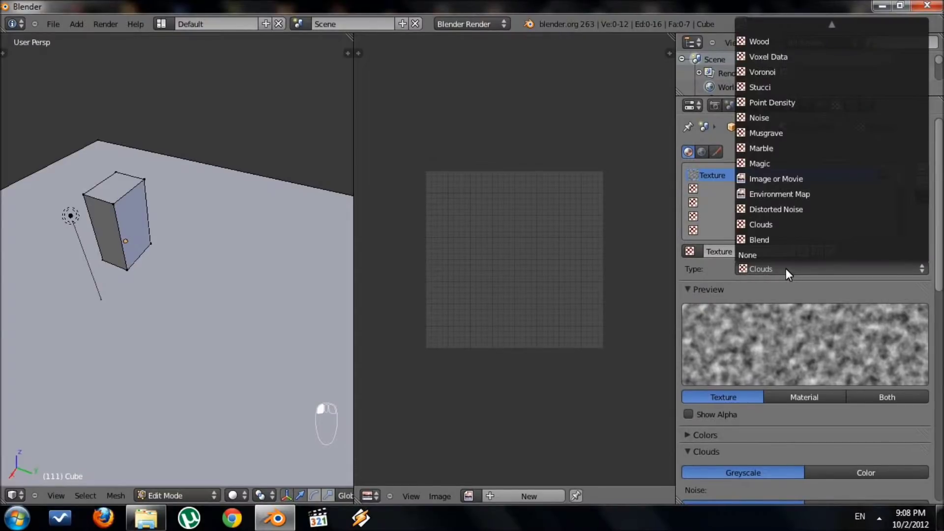
left_click(783, 179)
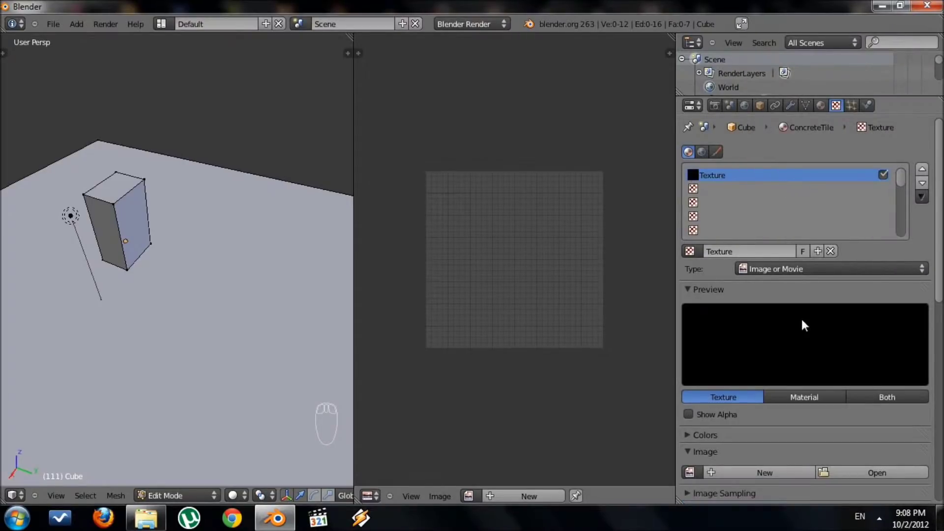
scroll(822, 349, "down", 3)
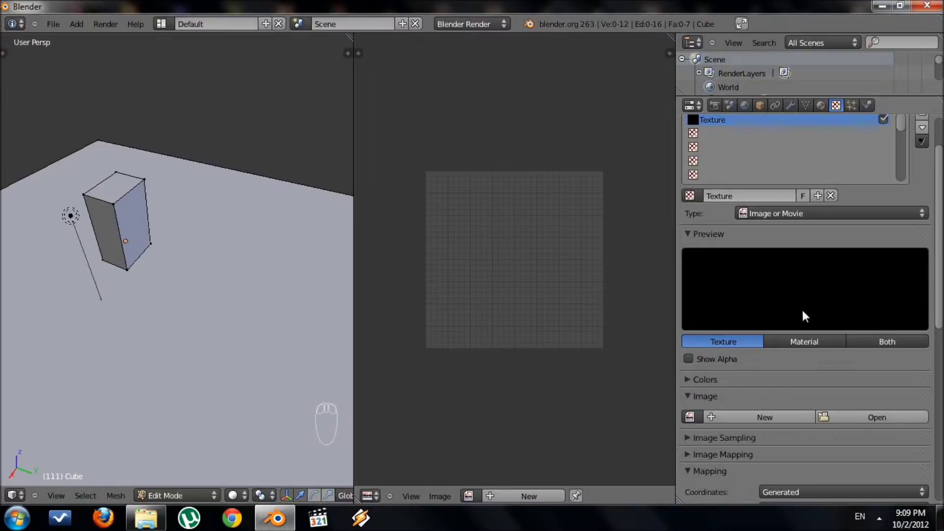
scroll(821, 261, "down", 8)
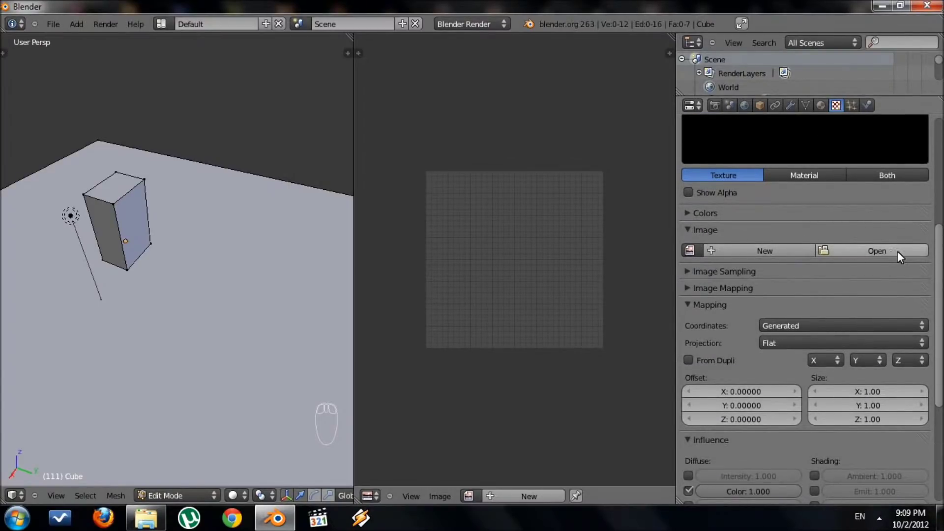
left_click(892, 256)
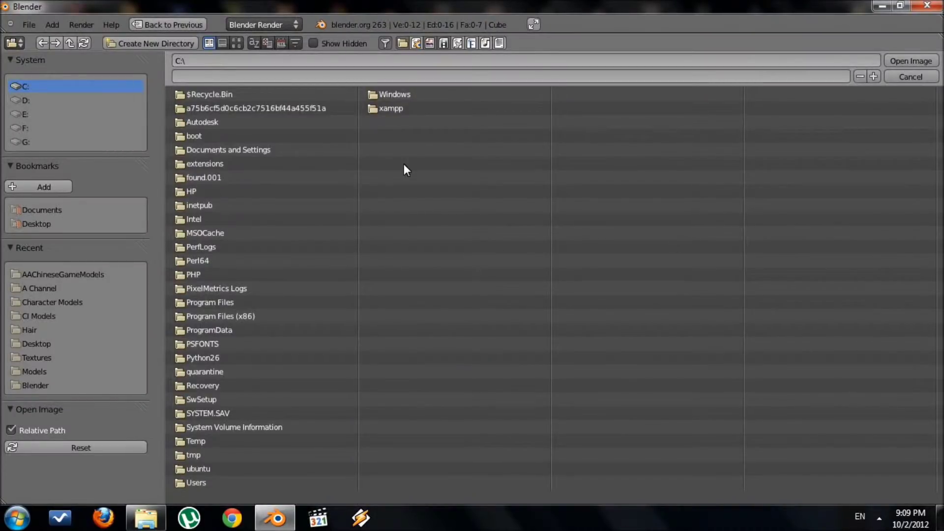
- Navigate to the Desktop\Blender folder and load the 512 x 512 tile.jpg as the texture image
left_click(324, 60)
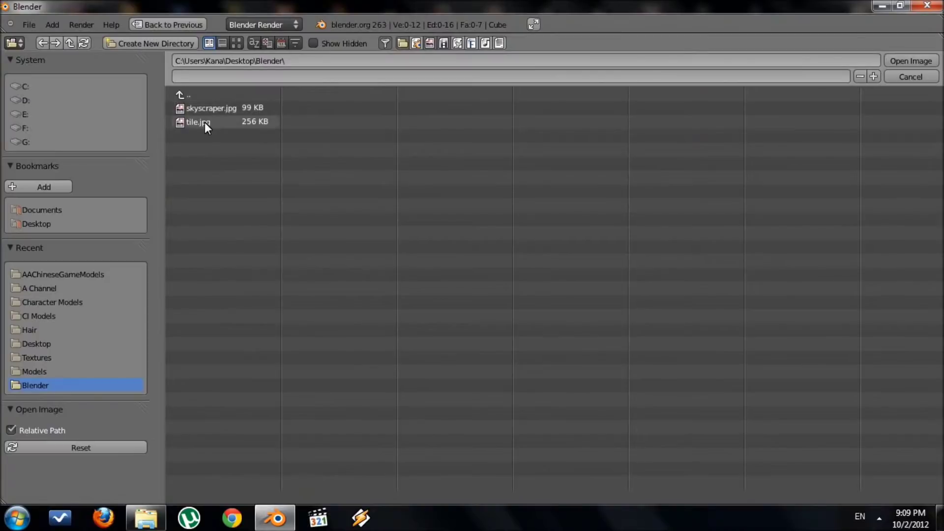
double_click(205, 123)
scroll(874, 194, "up", 4)
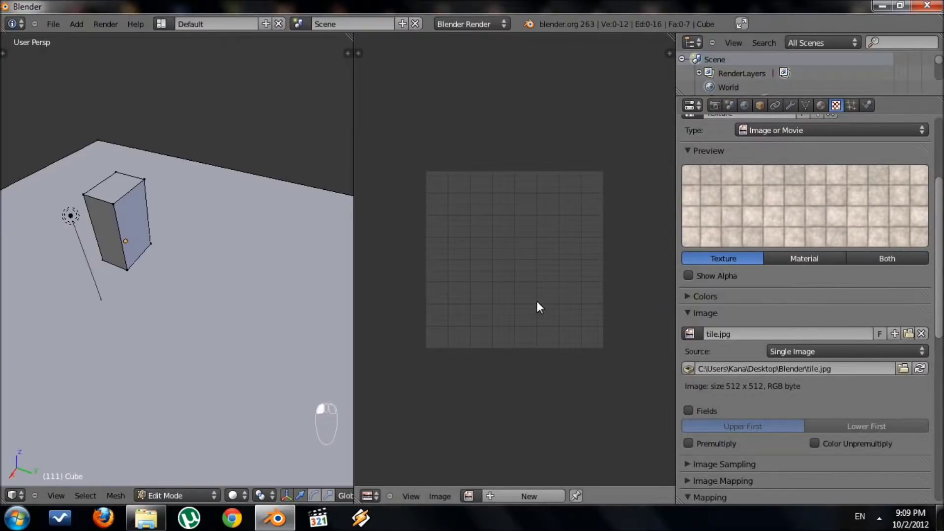
- Switch the viewport shading to Texture
middle_click_drag(231, 280, 103, 316)
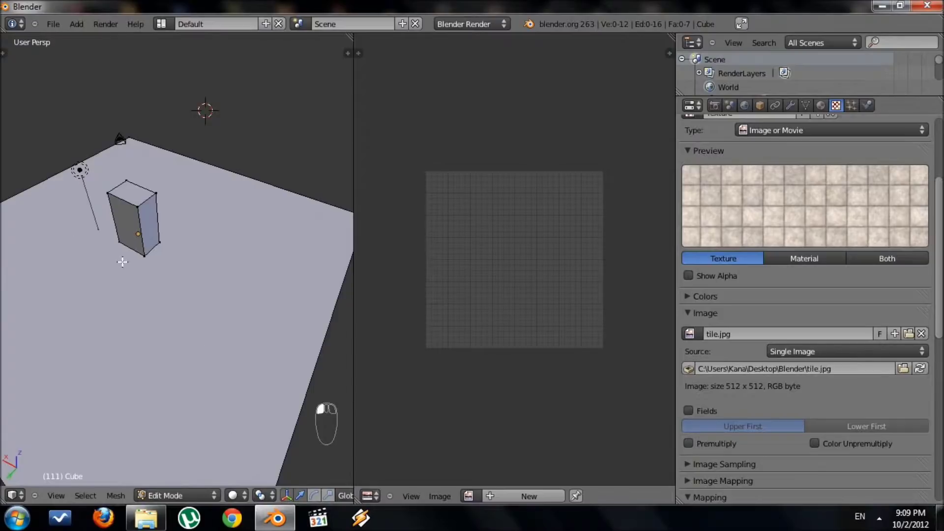
left_click(245, 494)
left_click(252, 433)
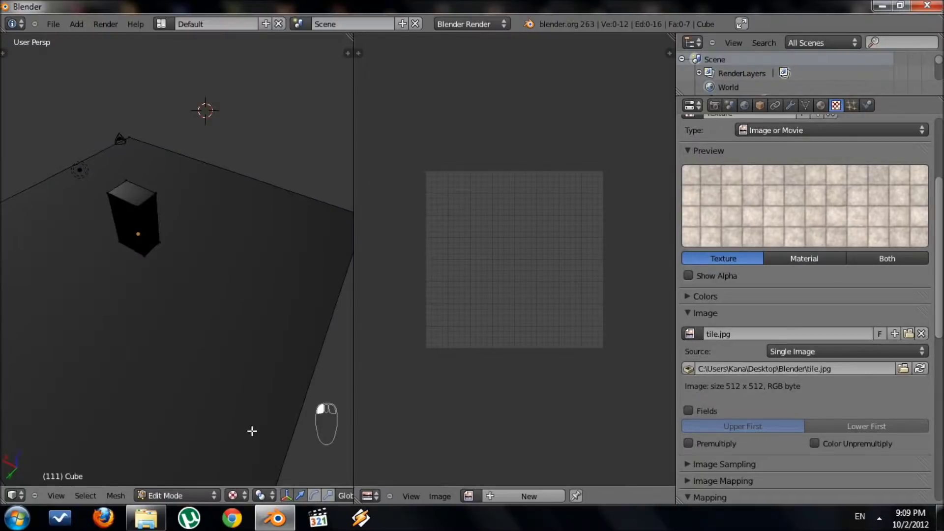
middle_click_drag(261, 385, 190, 341)
- Return to Object Mode and delete the lamp from the scene
key("Tab")
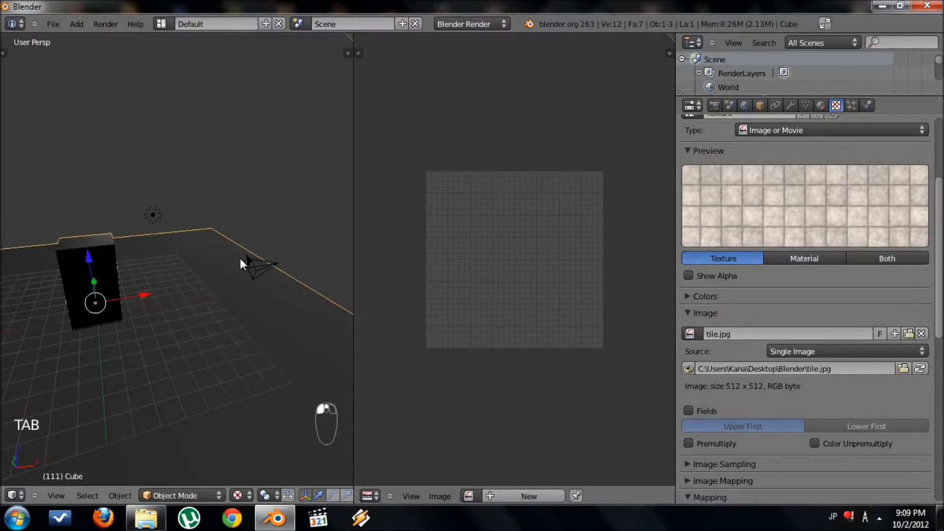
right_click(150, 212)
key("x")
left_click(146, 209)
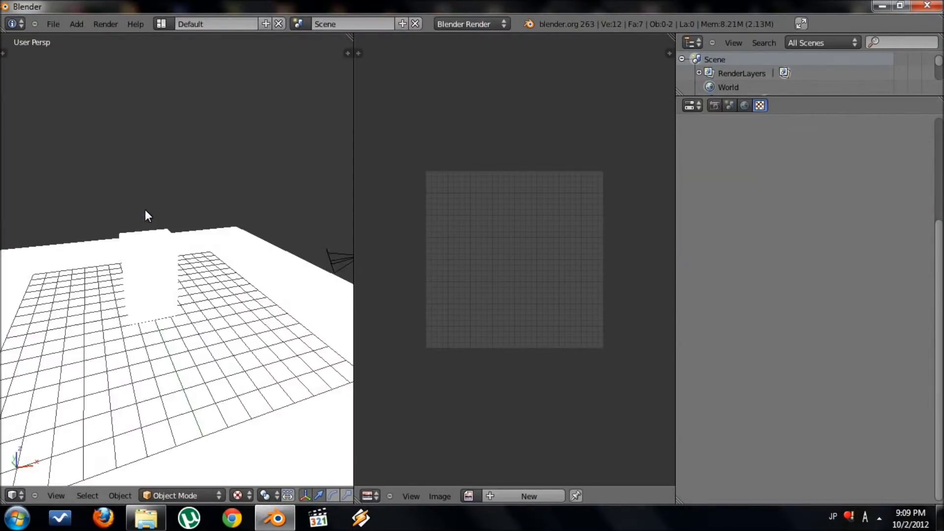
middle_click_drag(146, 209, 196, 343)
- From a top orthographic view, select the floor plane and enter its Edit Mode
key("KP_7")
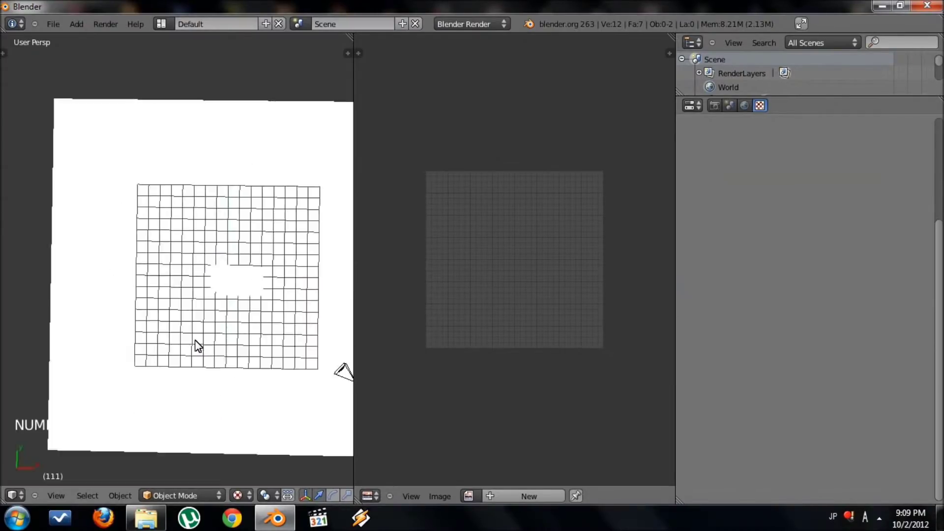
key("KP_5")
right_click(217, 156)
key("Tab")
middle_click_drag(302, 186, 242, 191, "shift")
- Select all of the floor plane's vertices, leaving it unmoved, and return to the top view
scroll(231, 216, "up", 2)
middle_click(226, 236)
scroll(219, 261, "down", 2)
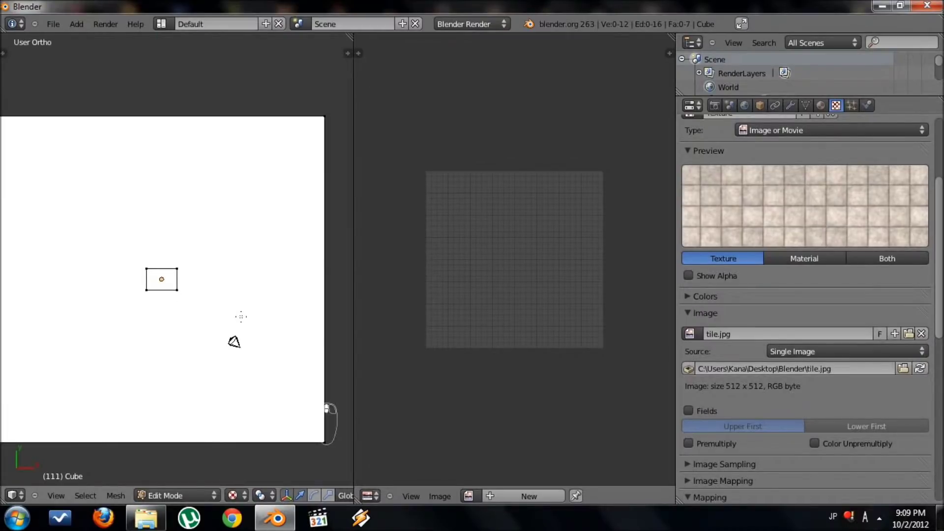
scroll(328, 492, "down", 6)
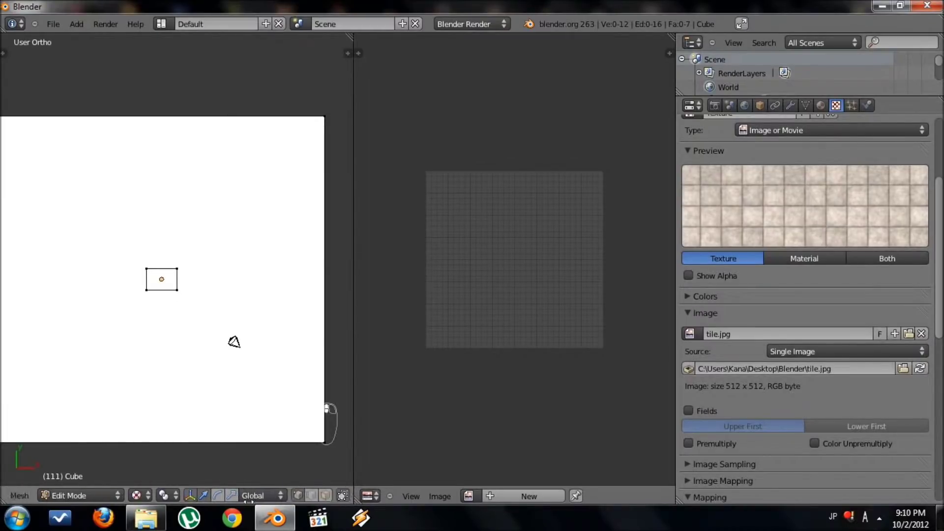
key("a")
key("a")
key("b")
key("b")
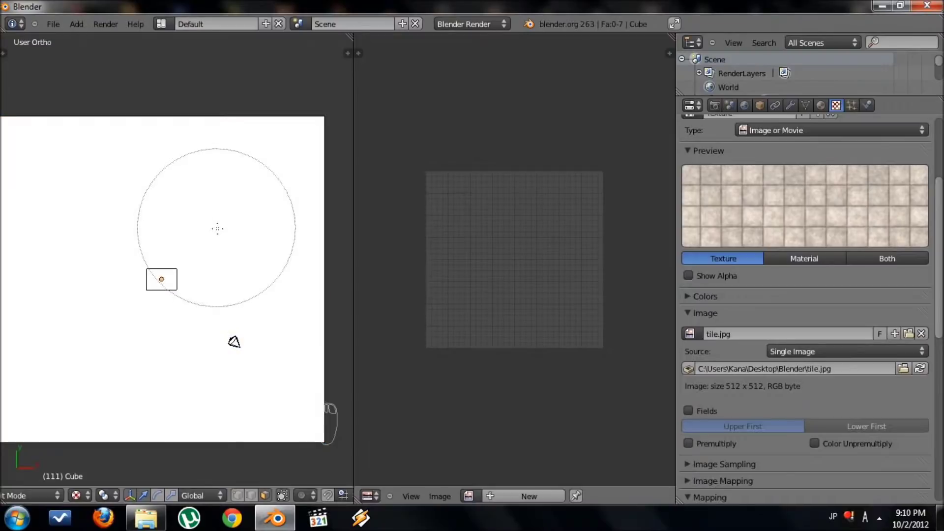
scroll(230, 200, "up", 4)
right_click(224, 197)
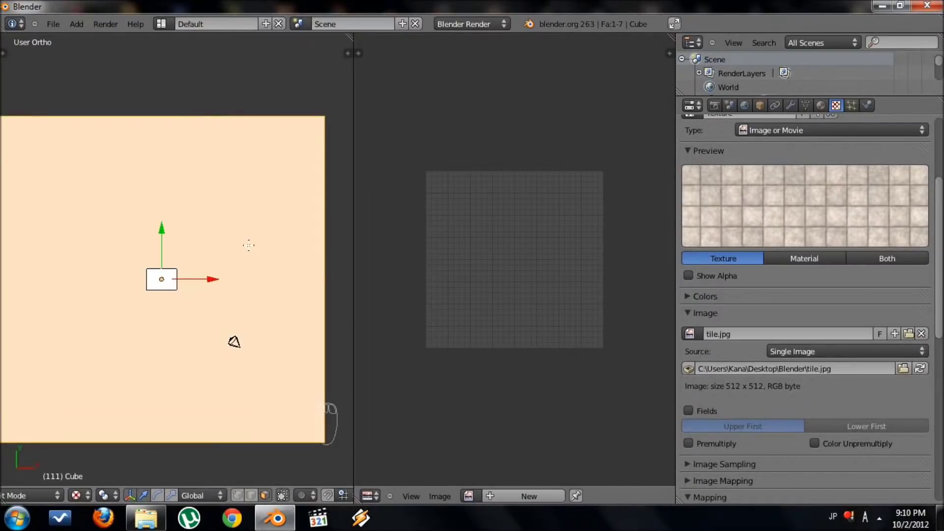
middle_click_drag(182, 422, 162, 313)
scroll(162, 313, "up", 4)
key("g")
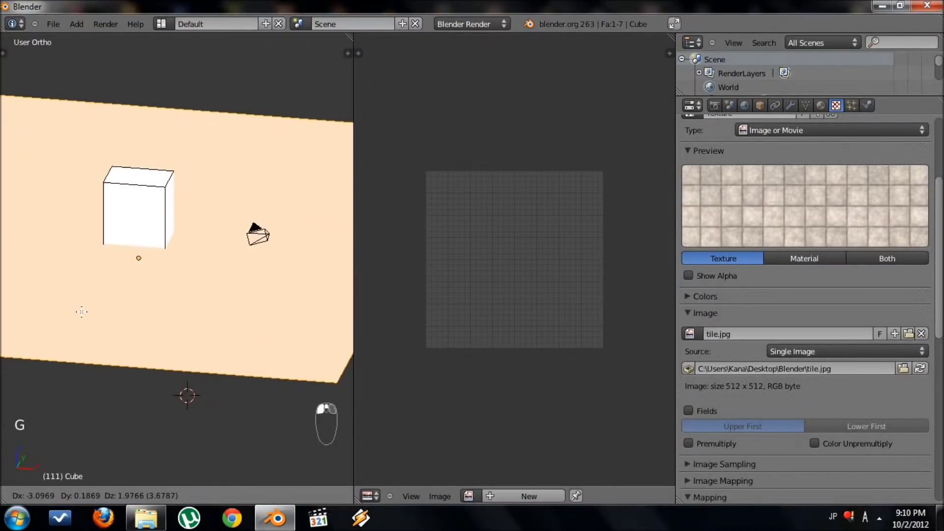
right_click(83, 311)
key("KP_7")
scroll(243, 202, "down", 2)
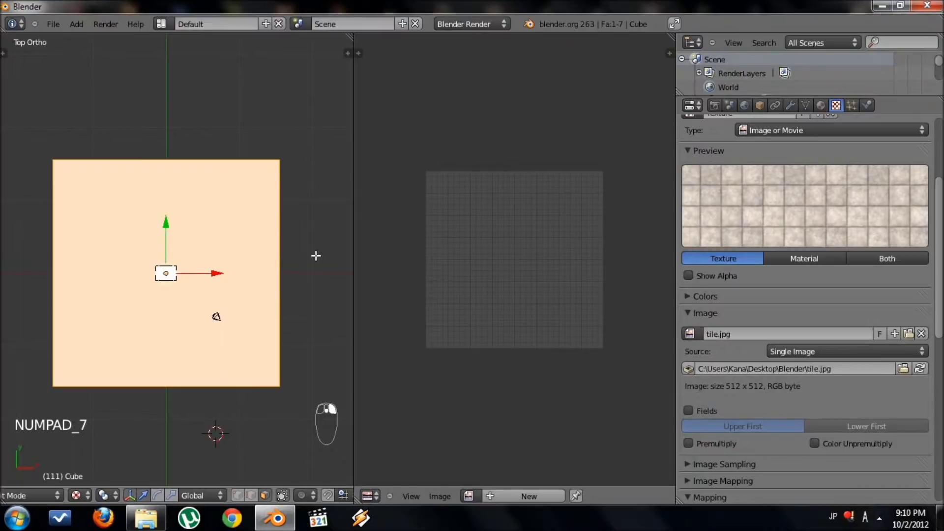
- Assign tile.jpg to the floor face in the image editor and bring up the UV Mapping menu
left_click(469, 495)
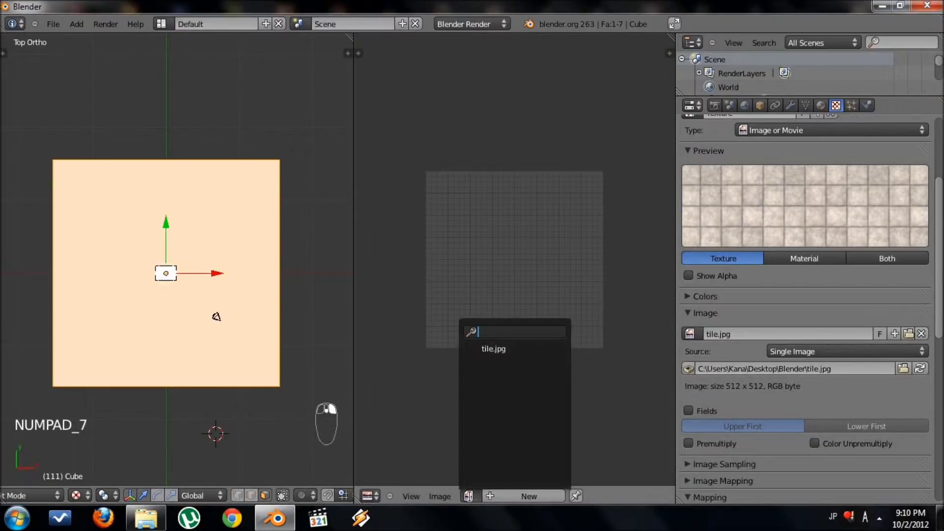
left_click(491, 348)
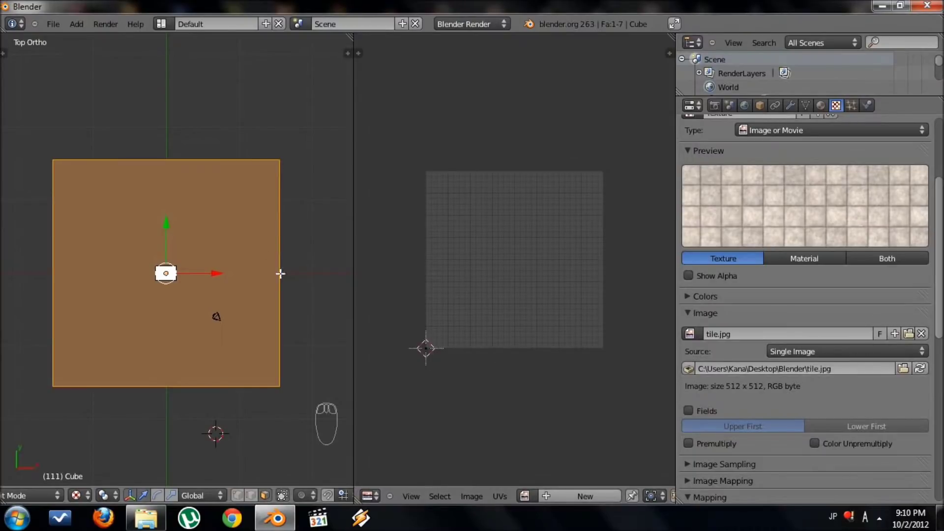
scroll(200, 226, "up", 4)
scroll(198, 227, "down", 2)
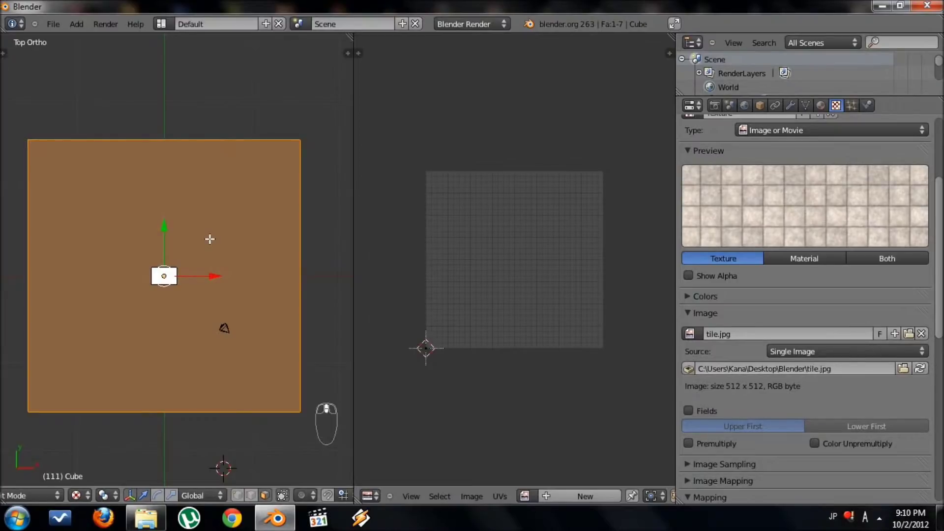
key("u")
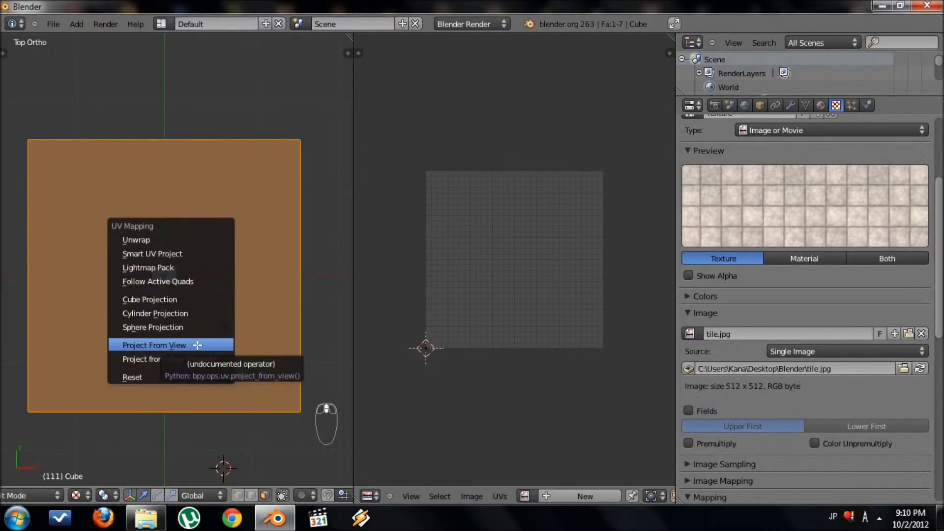
- Project the floor UVs from the top view, fitted to bounds, and orbit to inspect the tiles
left_click(150, 359)
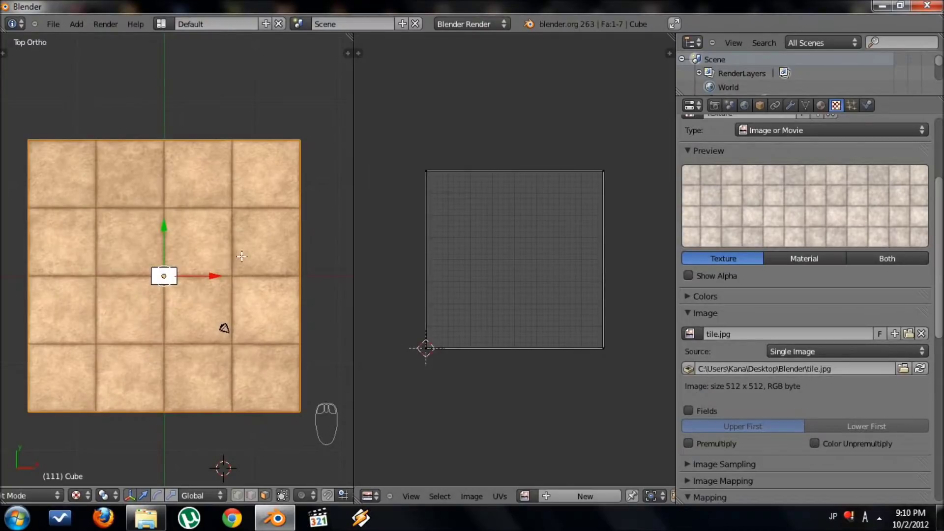
scroll(231, 264, "up", 5)
scroll(206, 305, "down", 8)
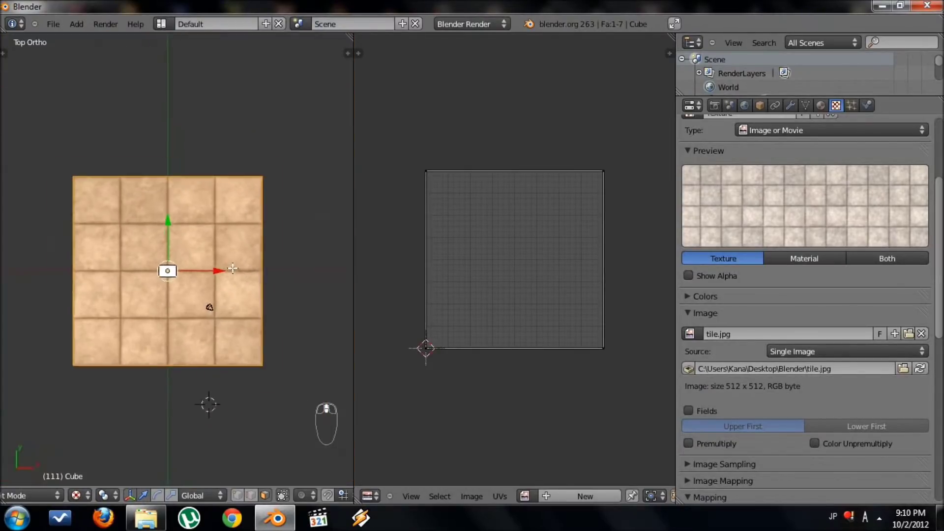
scroll(234, 341, "up", 4)
key("KP_5")
middle_click_drag(214, 336, 150, 378)
scroll(207, 320, "down", 6)
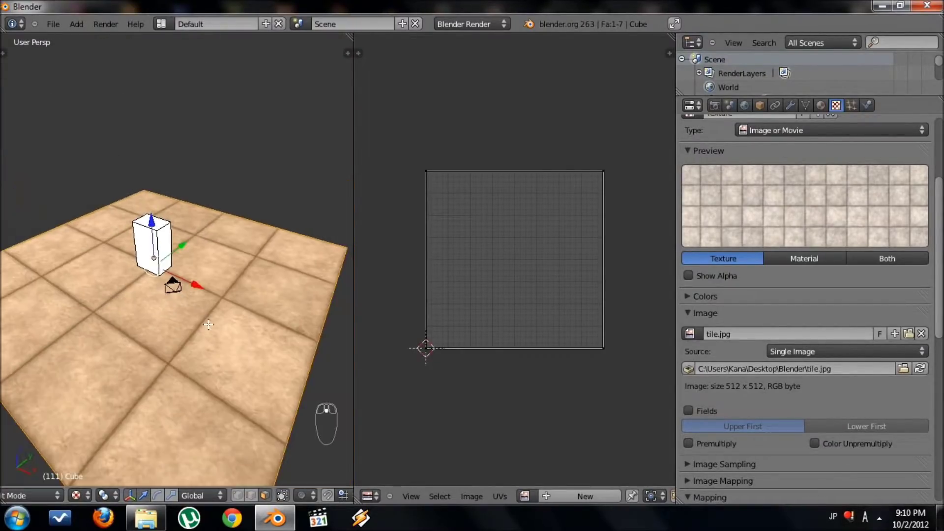
scroll(204, 322, "up", 2)
- Undo the projection, return to top orthographic view, and reapply it as a 4×4 tile grid
key("ctrl+z")
key("KP_7")
key("KP_5")
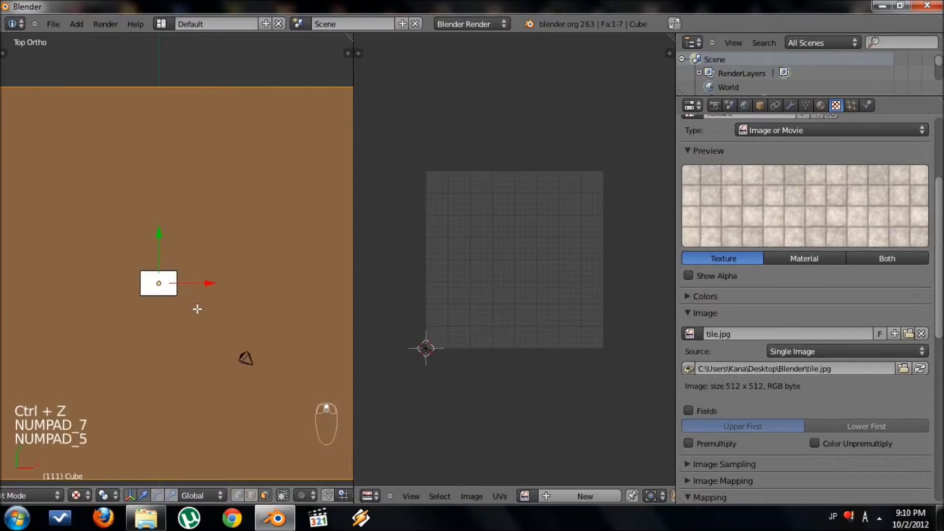
key("ctrl+shift+z")
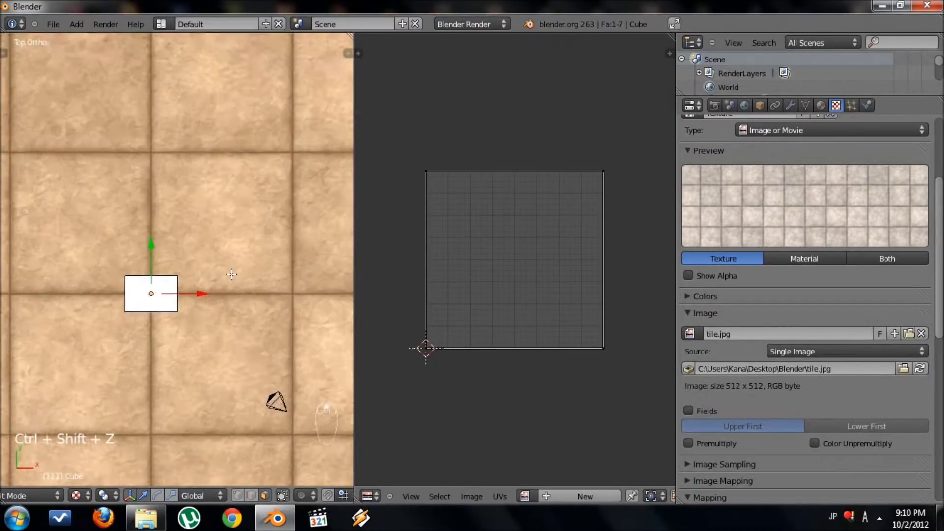
scroll(223, 295, "down", 3)
scroll(248, 293, "up", 1)
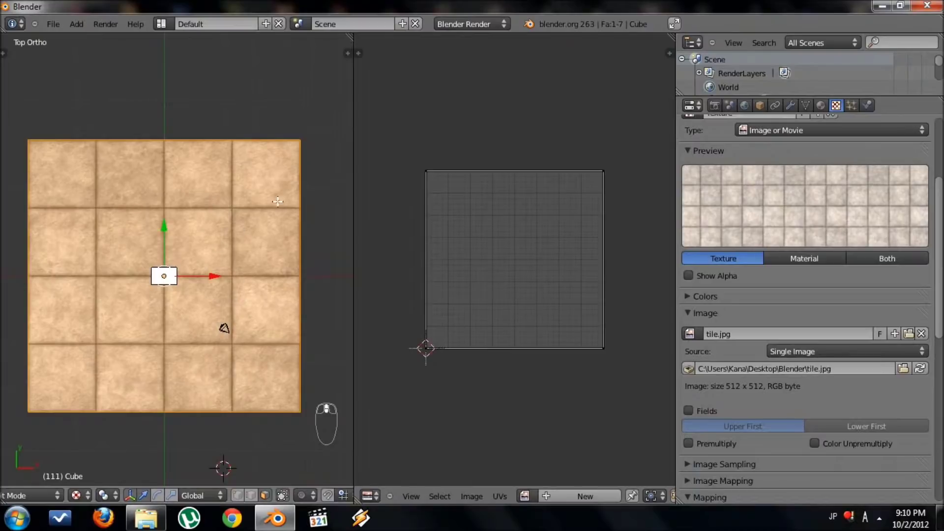
- Select all floor UVs and scale the UV square up so the tiles repeat smaller
key("a")
key("a")
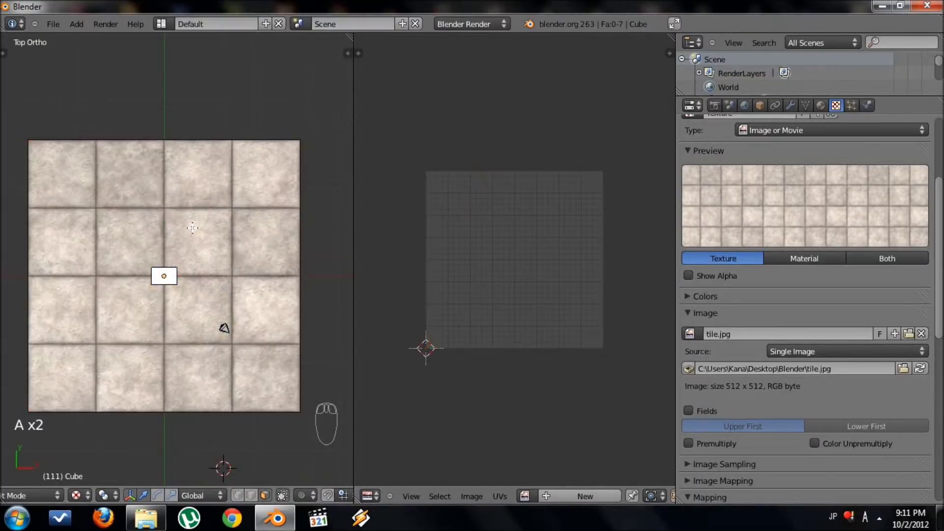
key("ctrl+z")
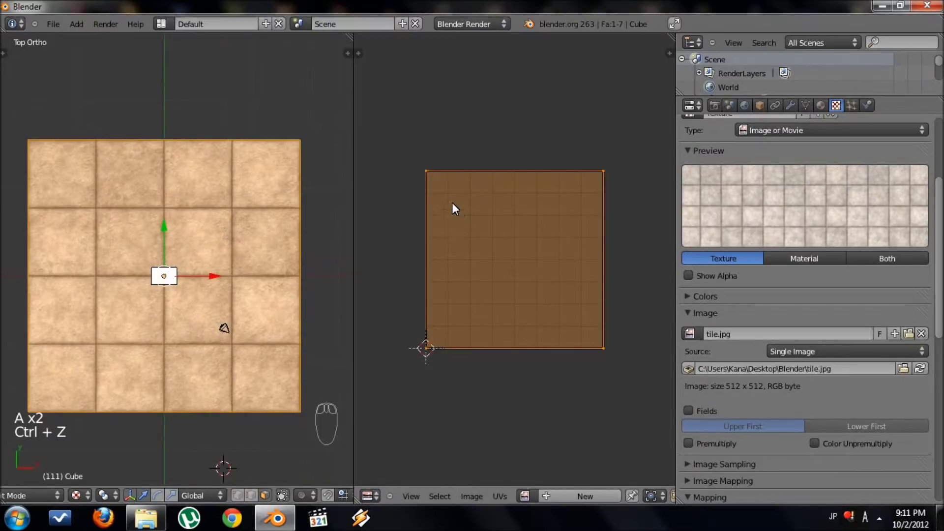
scroll(453, 205, "down", 5)
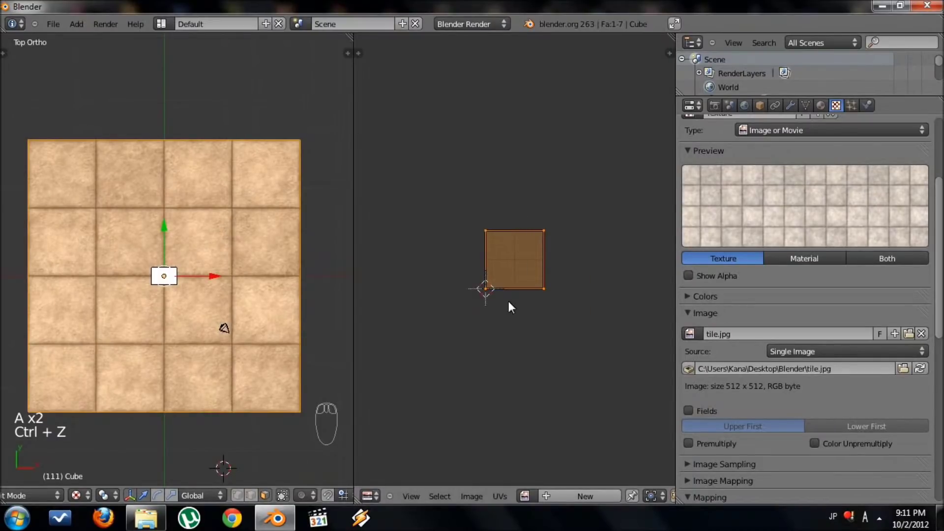
key("s")
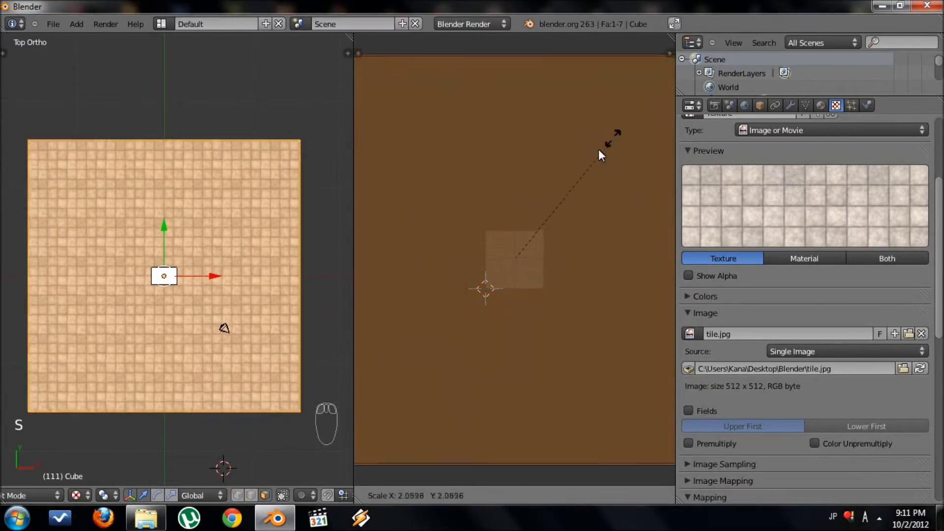
left_click(603, 146)
scroll(280, 290, "up", 6)
key("KP_5")
middle_click_drag(272, 393, 169, 272)
key("s")
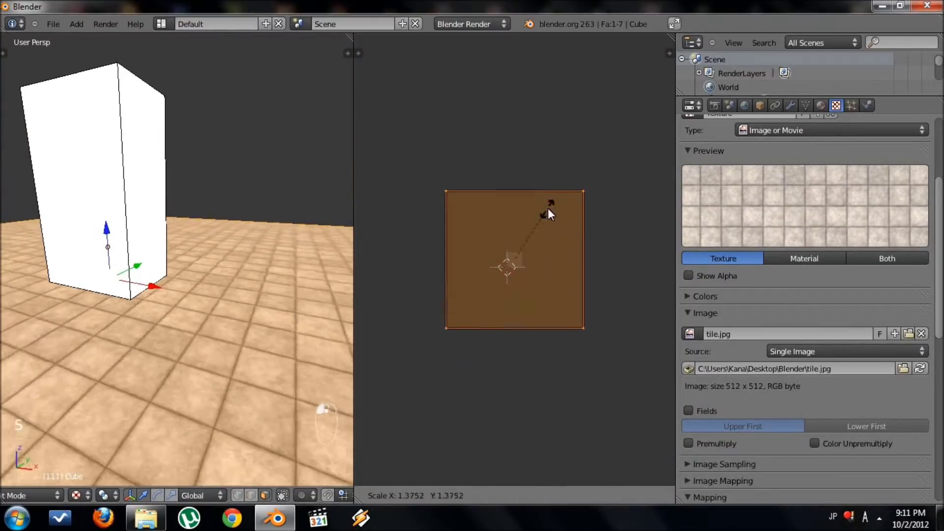
- Confirm the enlarged floor UV scale, deselect all, and orbit to inspect the small tiles around the box
left_click(628, 133)
key("a")
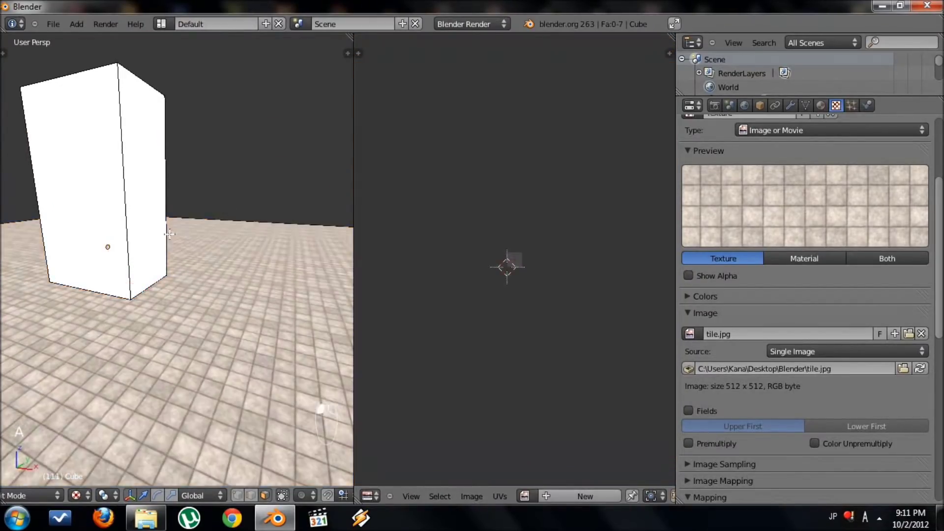
scroll(197, 304, "up", 3)
middle_click_drag(182, 314, 206, 317)
scroll(199, 283, "down", 6)
scroll(206, 317, "up", 3)
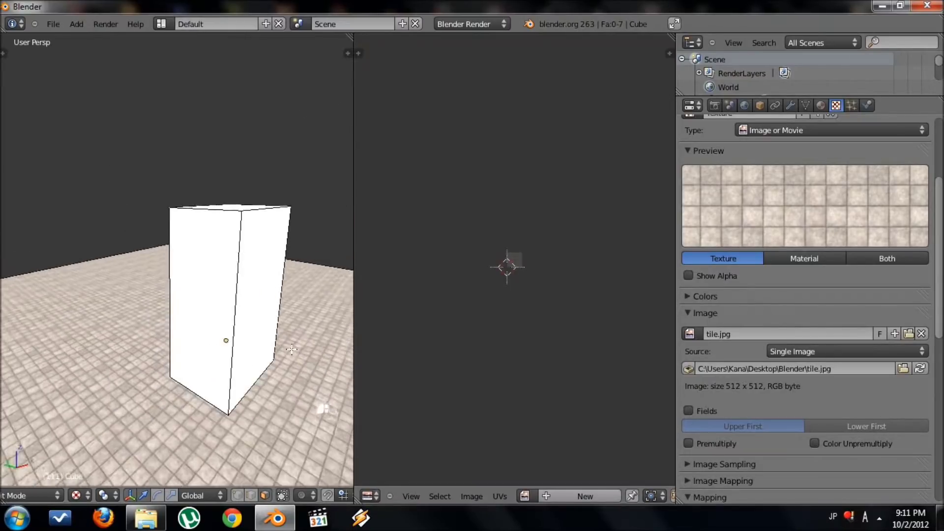
middle_click_drag(272, 382, 148, 360)
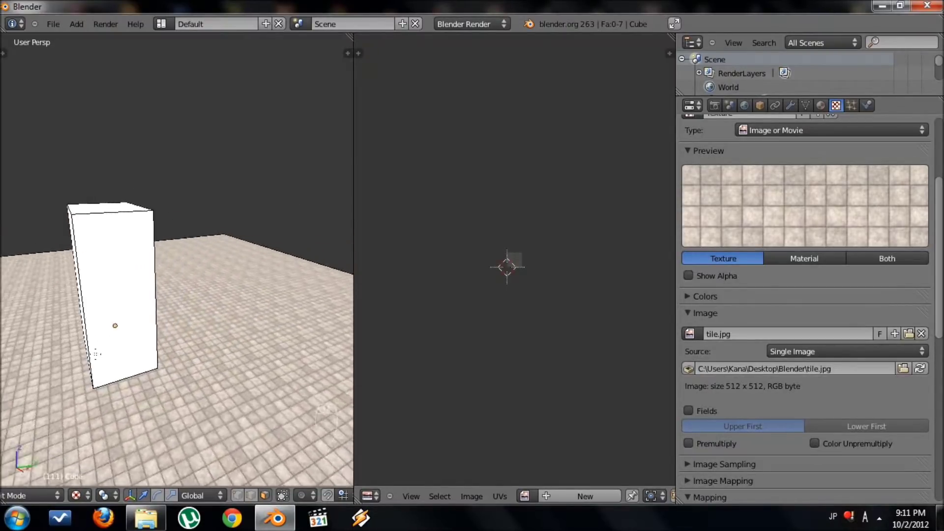
middle_click_drag(95, 354, 170, 352)
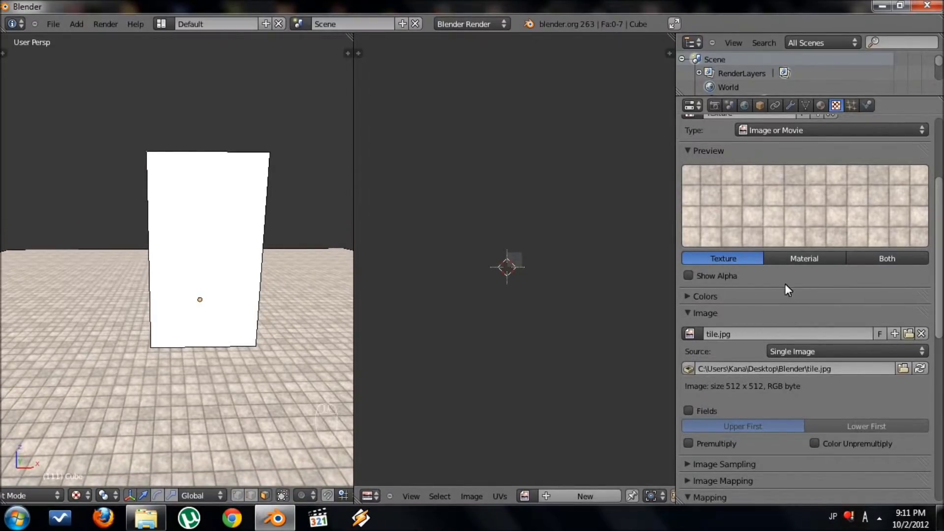
scroll(819, 335, "down", 10)
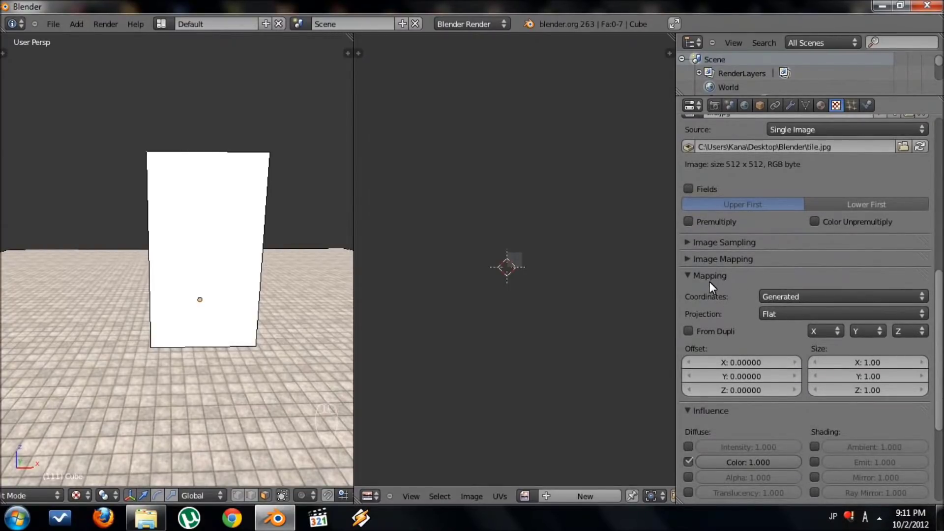
- Set the tile texture's Mapping Coordinates to UV and orbit to view the densely tiled floor
left_click(792, 296)
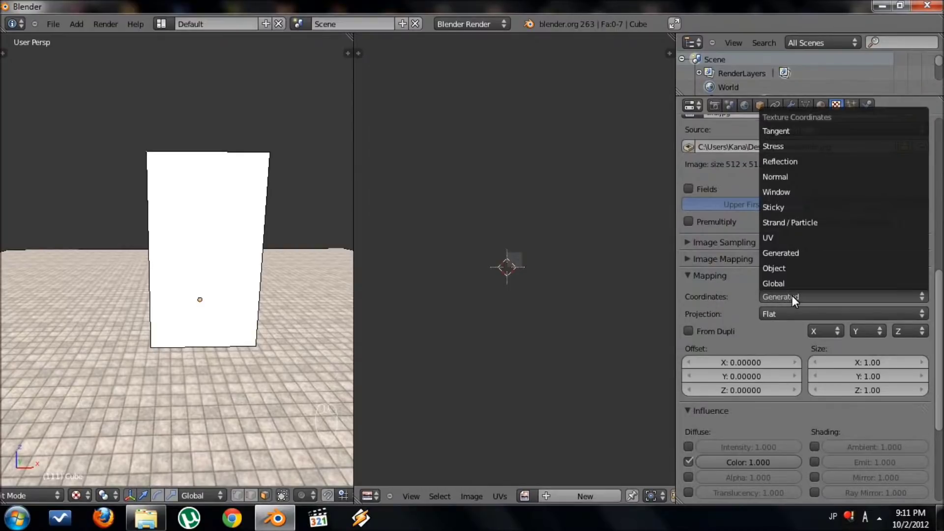
left_click(779, 238)
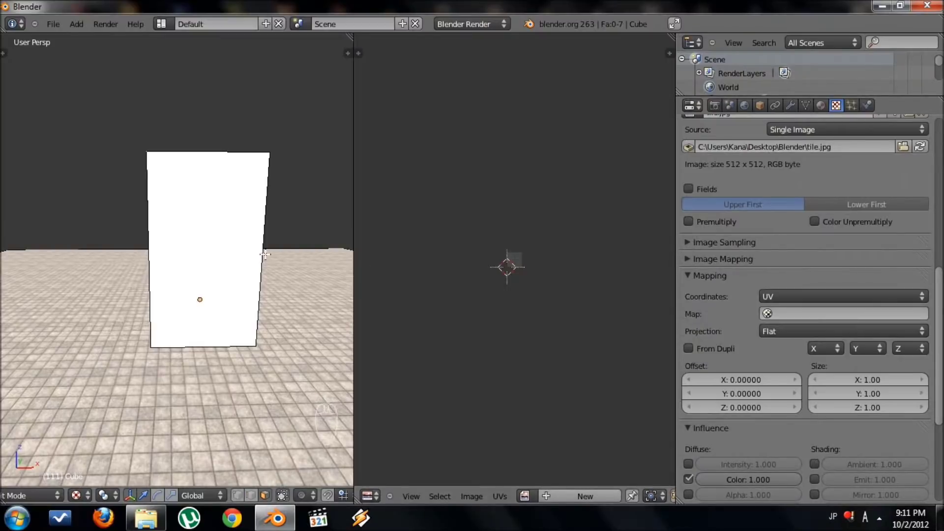
scroll(265, 254, "down", 5)
middle_click_drag(265, 254, 163, 318)
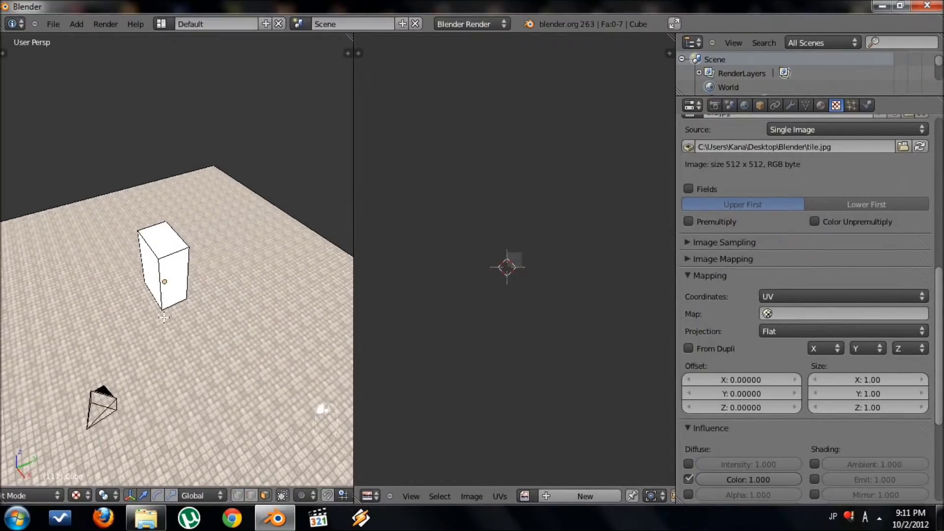
scroll(253, 299, "up", 3)
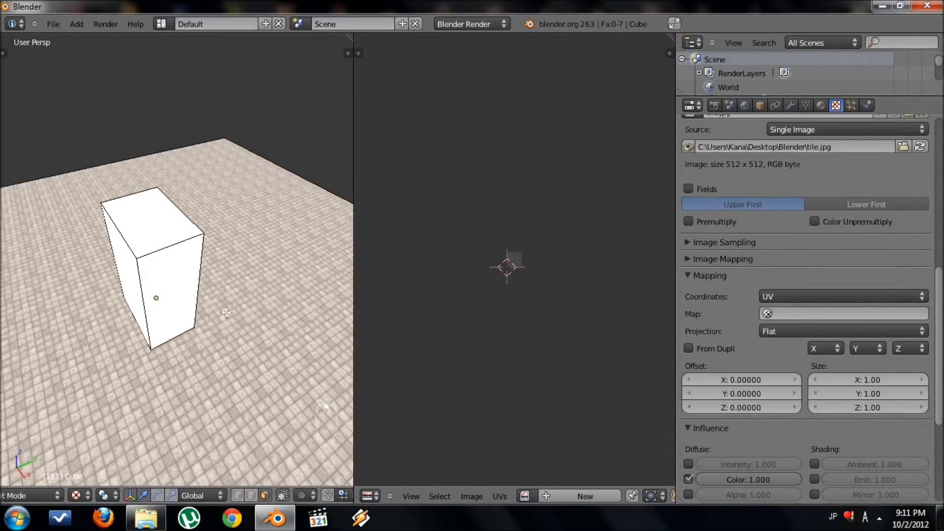
mouse_move(132, 361)
middle_mouse_down()
mouse_move(216, 323)
mouse_move(280, 246)
mouse_move(268, 231)
mouse_move(275, 212)
mouse_move(316, 296)
mouse_move(219, 337)
mouse_move(172, 343)
middle_mouse_up()
key("c")
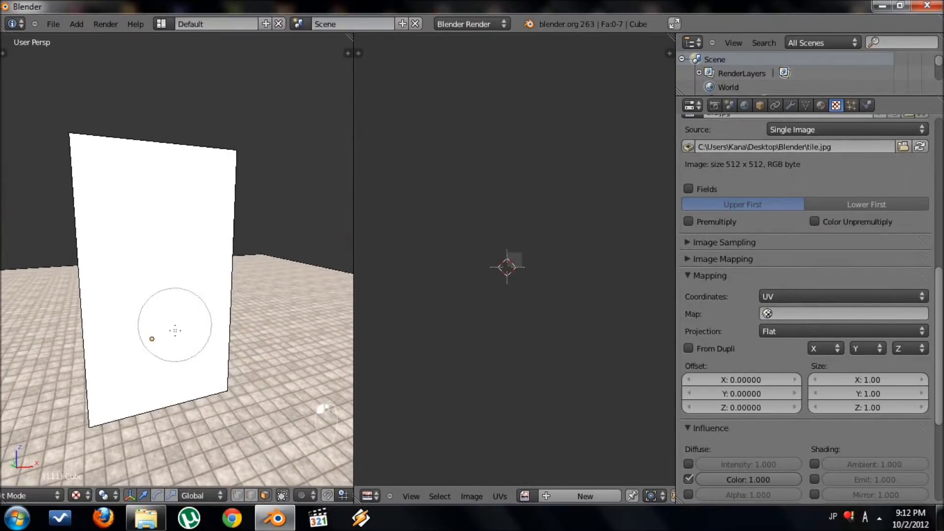
key("Escape")
middle_click_drag(262, 292, 184, 321)
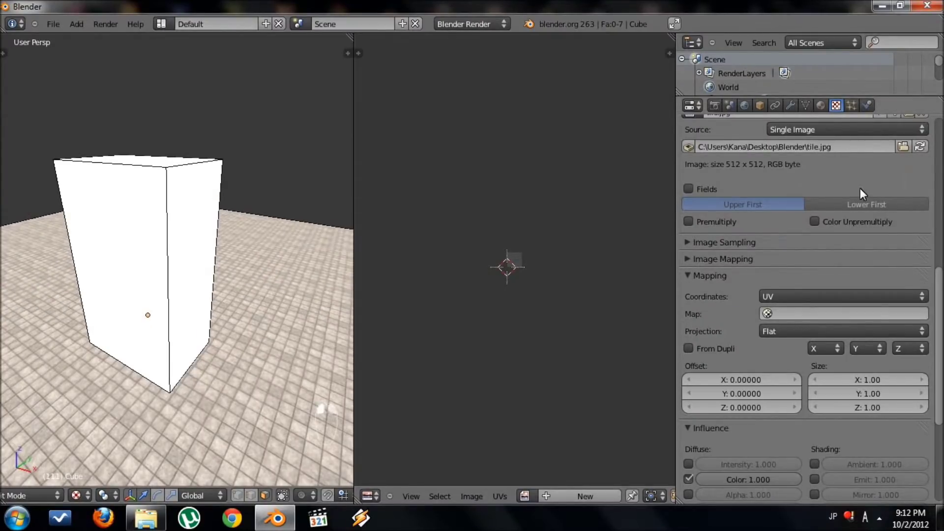
scroll(858, 184, "up", 12)
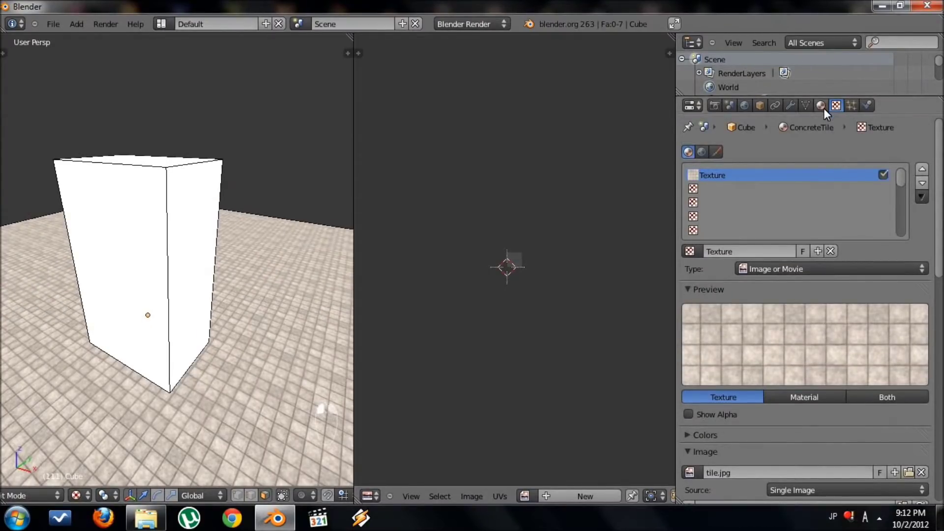
- Add a new material slot to the cube with a new material named Building
left_click(822, 107)
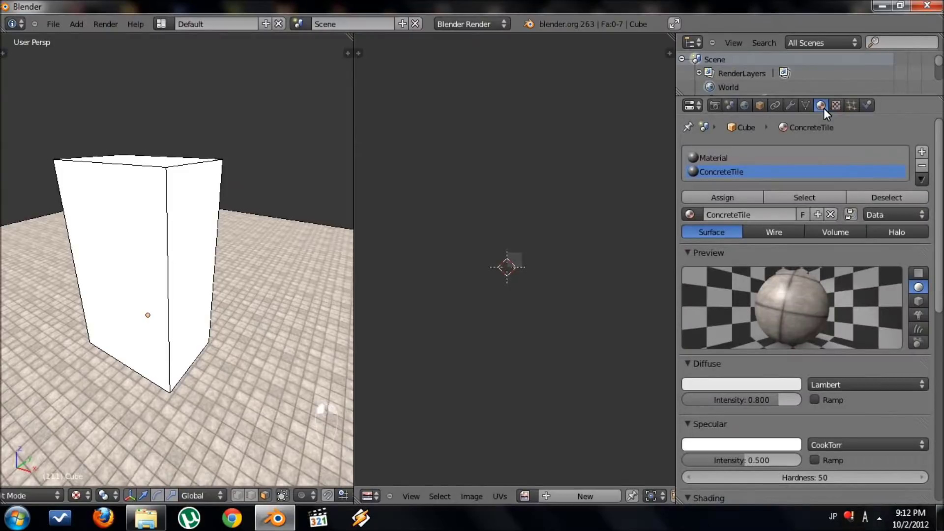
left_click(921, 152)
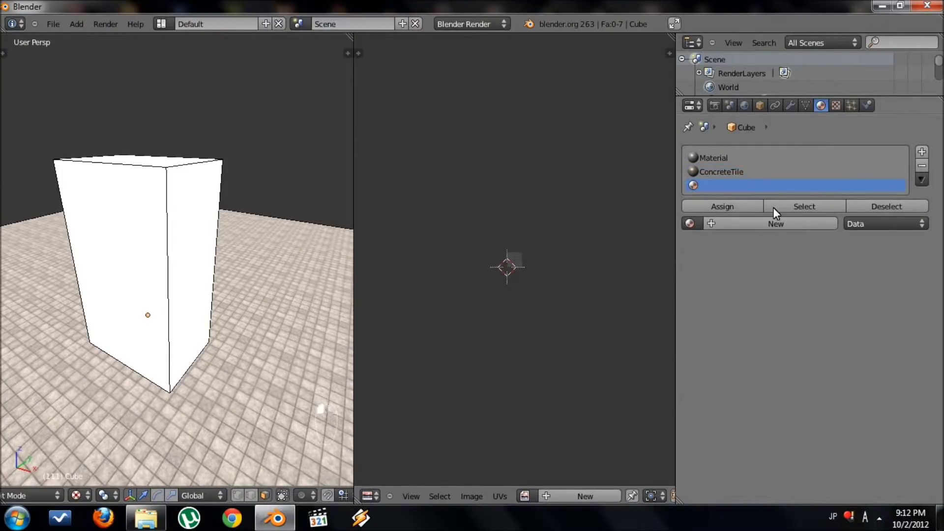
left_click(762, 223)
left_click(745, 223)
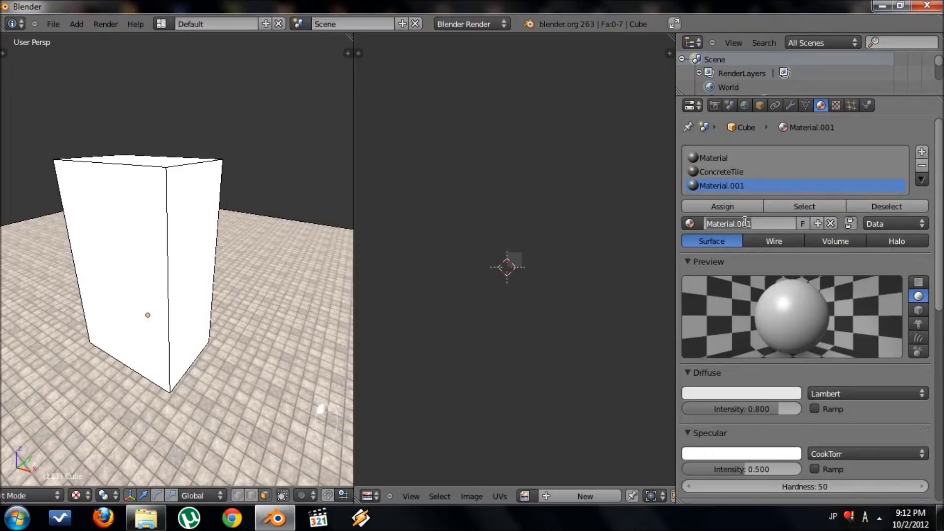
type("Building")
key("Return")
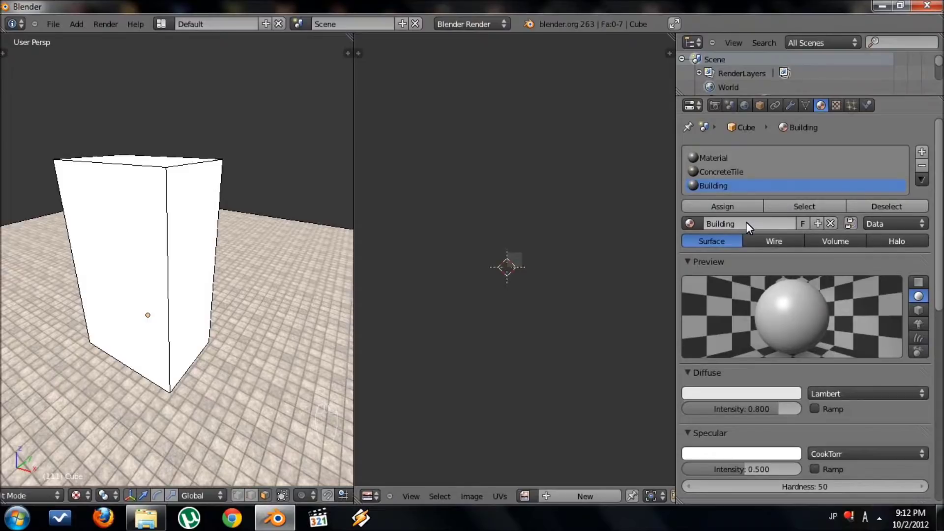
- Give Building a new Image or Movie texture, Texture.001, and browse for its image
left_click(836, 105)
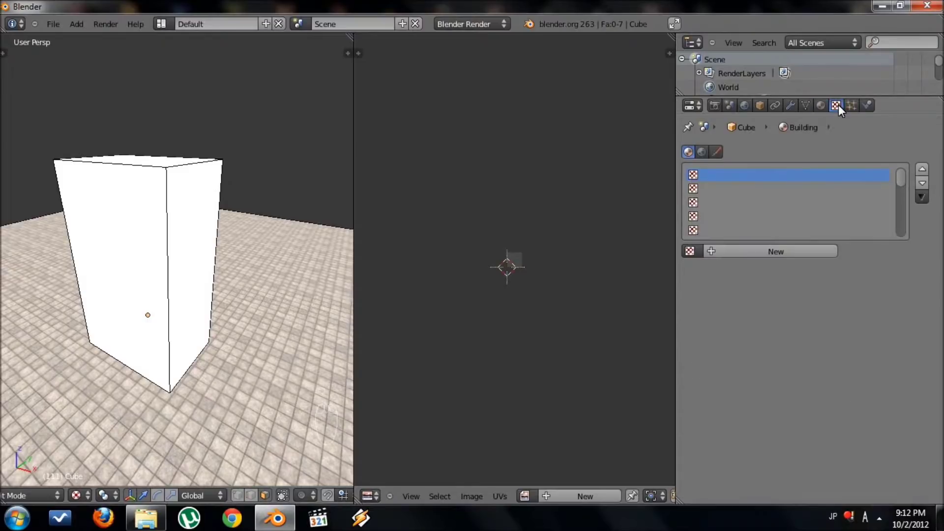
left_click(806, 251)
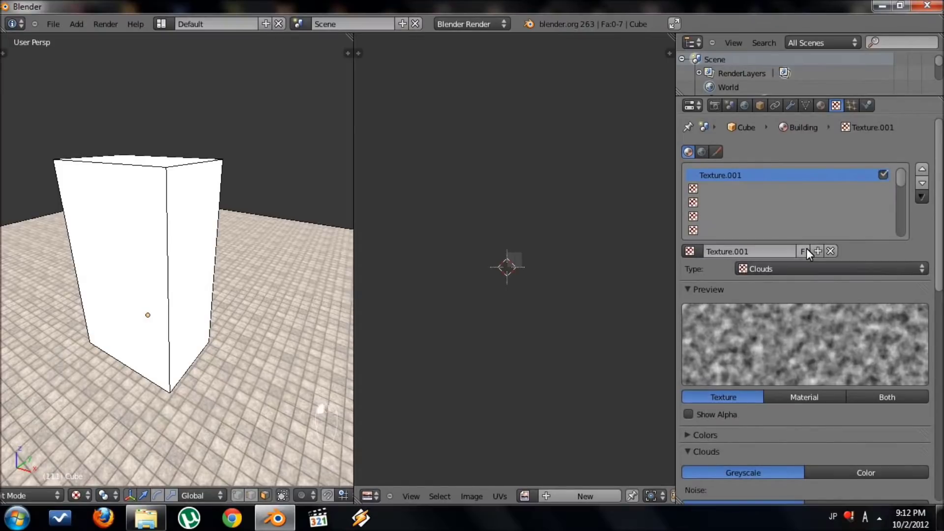
left_click(801, 269)
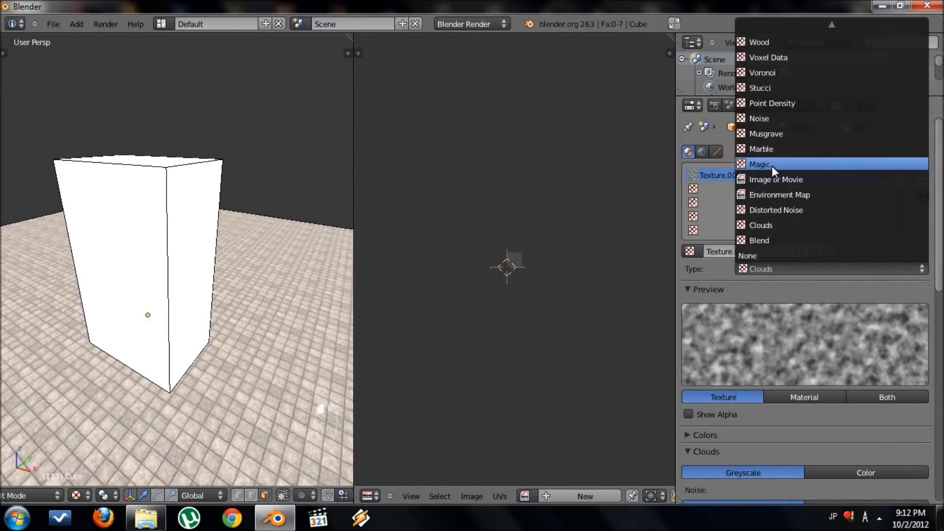
left_click(774, 180)
scroll(823, 338, "down", 10)
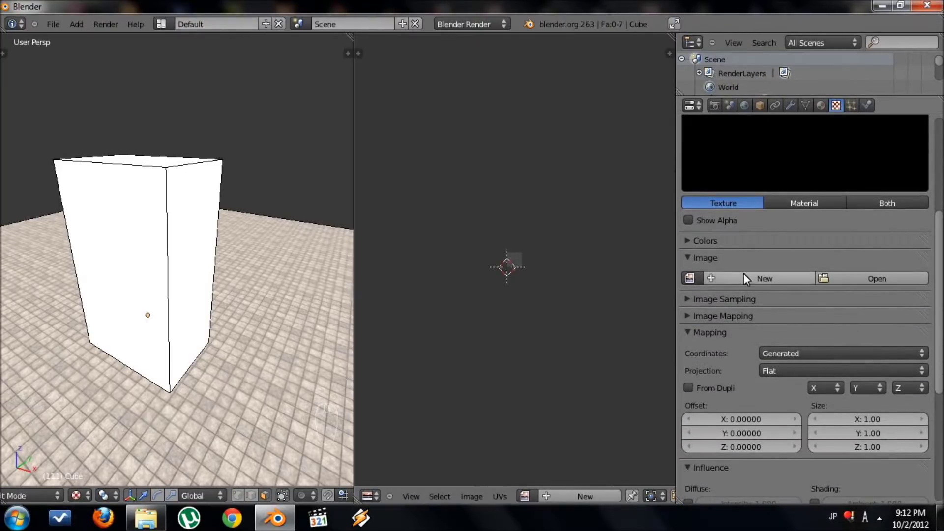
left_click(857, 277)
- Load skyscraper.jpg from the Desktop Blender folder as the texture image
left_click(240, 61)
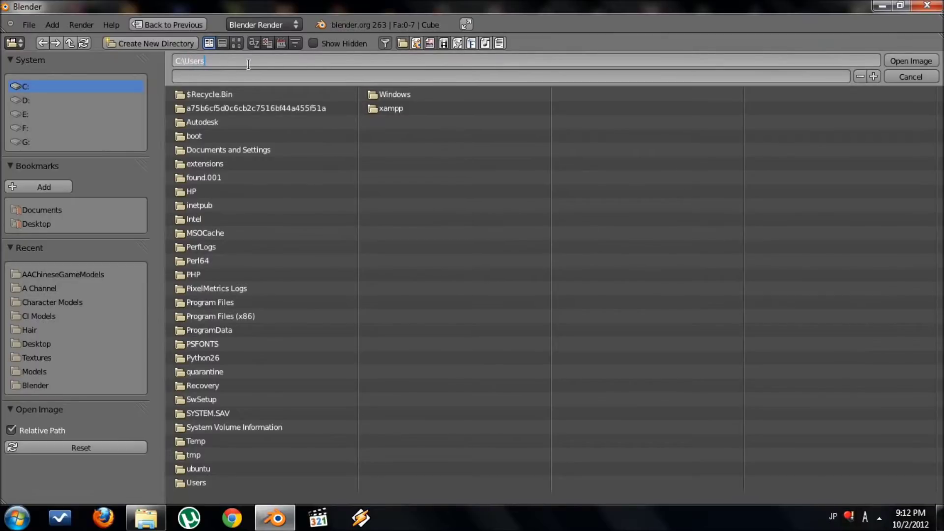
key("Return")
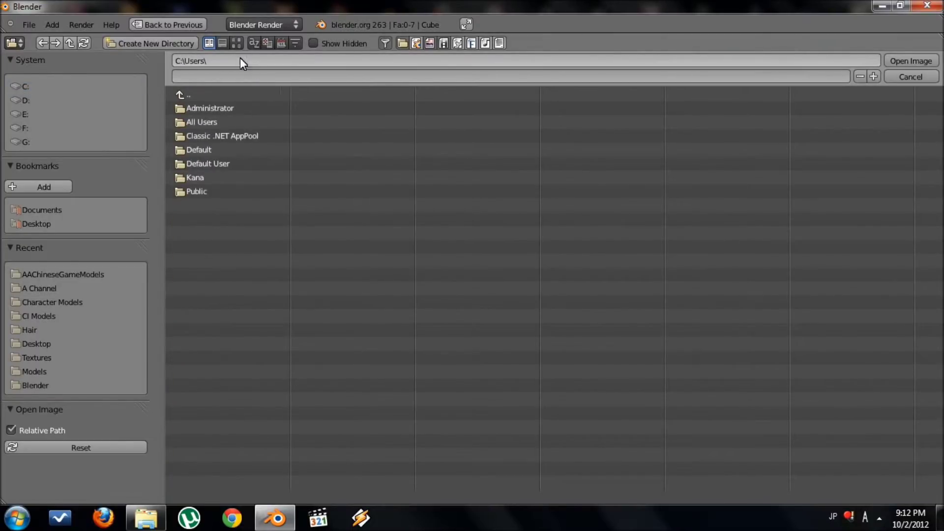
left_click(240, 60)
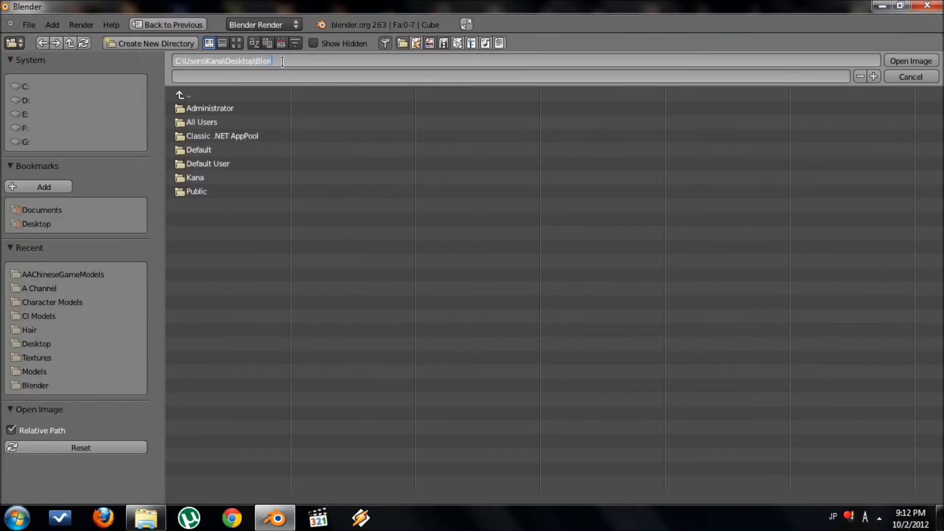
type("der")
key("Return")
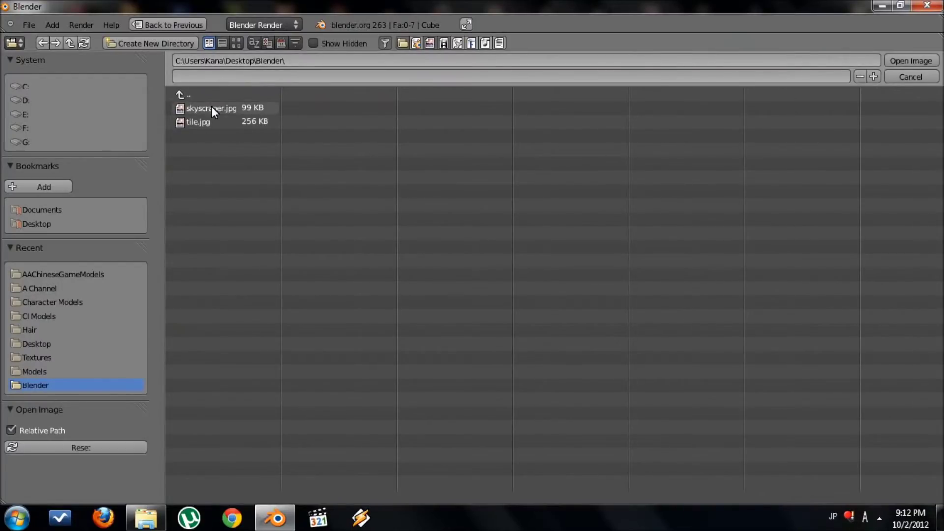
double_click(211, 108)
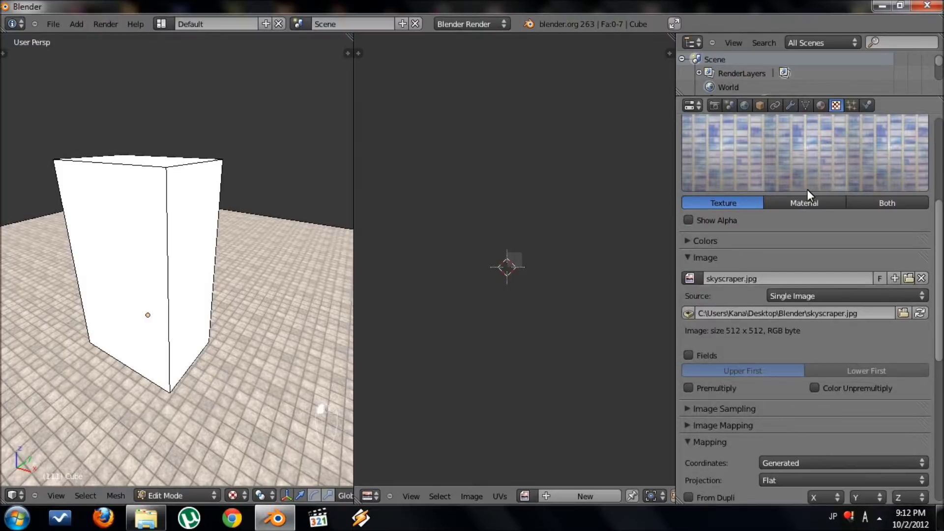
- Set the texture's Mapping Coordinates to UV, then select the cube's front face
scroll(788, 297, "down", 5)
scroll(789, 297, "down", 2)
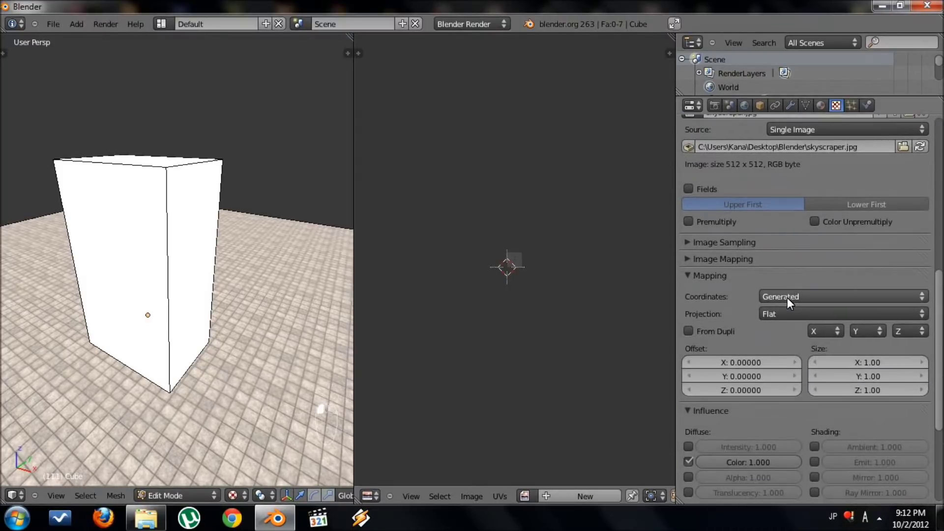
left_click(777, 294)
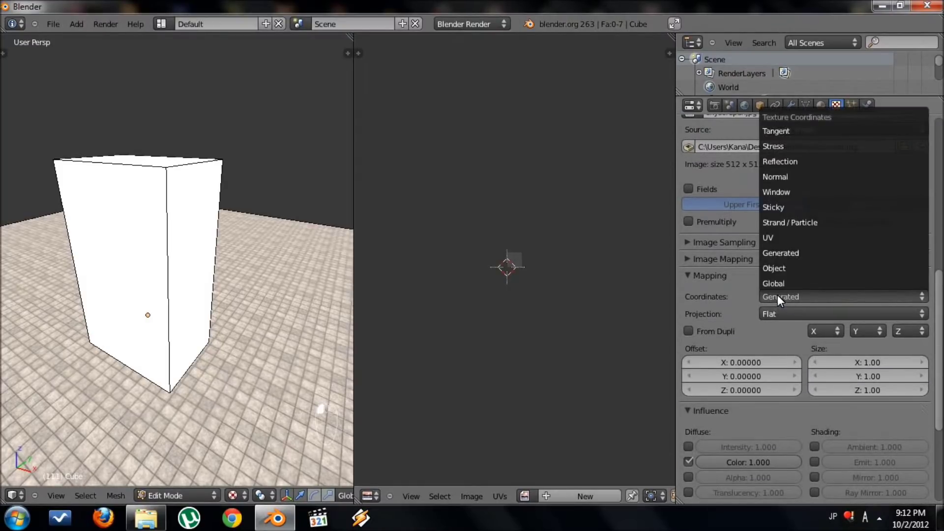
left_click(783, 235)
mouse_move(155, 265)
middle_mouse_down()
mouse_move(195, 338)
mouse_move(213, 307)
mouse_move(207, 249)
mouse_move(219, 297)
mouse_move(239, 296)
mouse_move(156, 368)
mouse_move(99, 367)
mouse_move(155, 317)
mouse_move(131, 383)
mouse_move(174, 375)
middle_mouse_up()
key("c")
left_click(215, 282)
right_click(215, 283)
- Clear the face selection and select only the box's tall right side face
key("b")
left_click(133, 294)
right_click(134, 294)
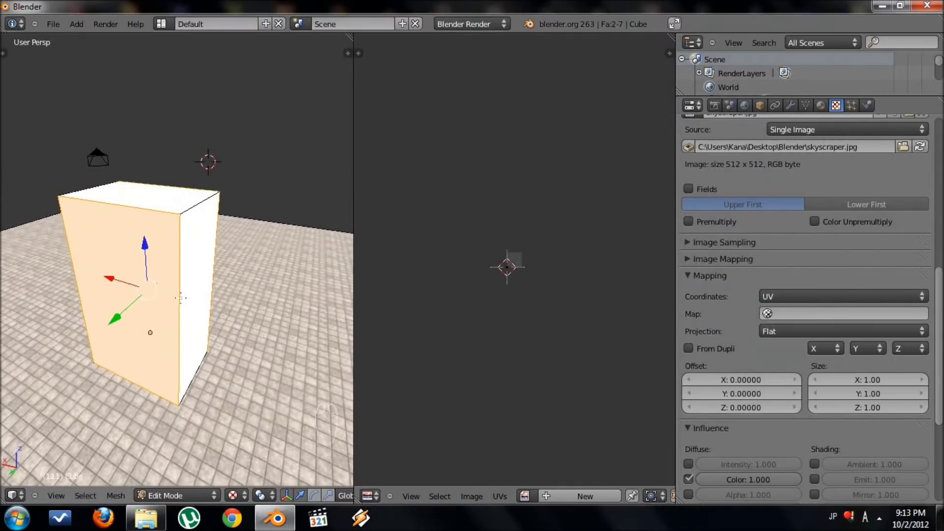
middle_click_drag(180, 298, 51, 317)
middle_click_drag(184, 335, 315, 374)
key("a")
key("b")
left_click_drag(133, 268, 146, 279)
middle_click_drag(146, 279, 222, 280)
right_click(221, 279)
- Frame the selected face in front orthographic view and list the available UV images
key("KP_1")
key("KP_5")
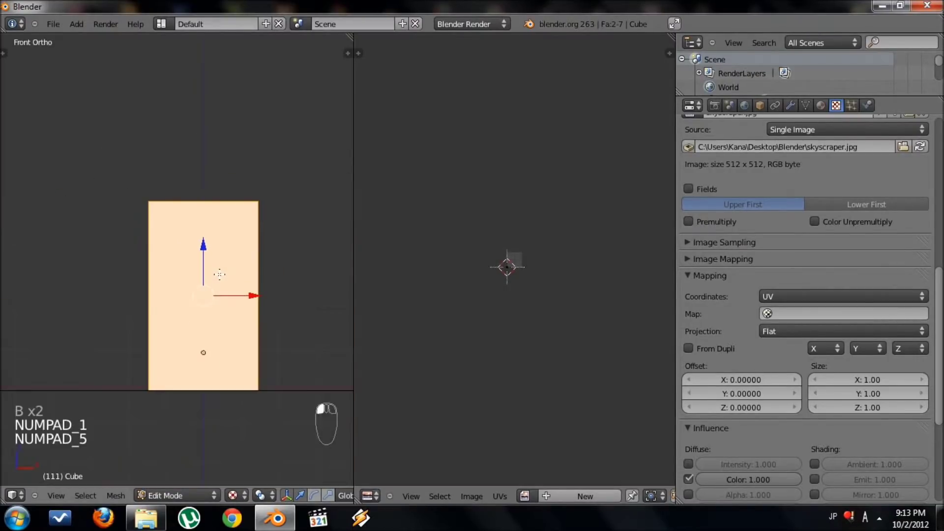
middle_click_drag(237, 341, 181, 337, "shift")
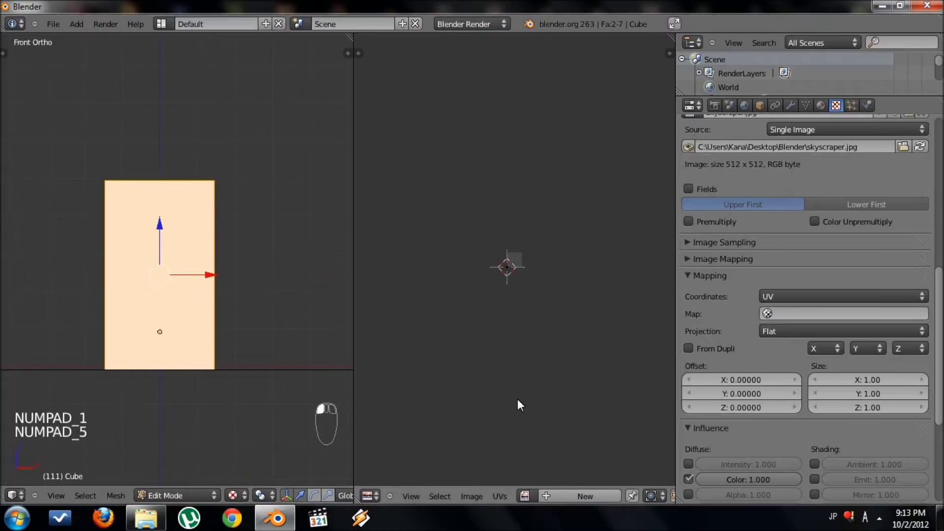
left_click(525, 496)
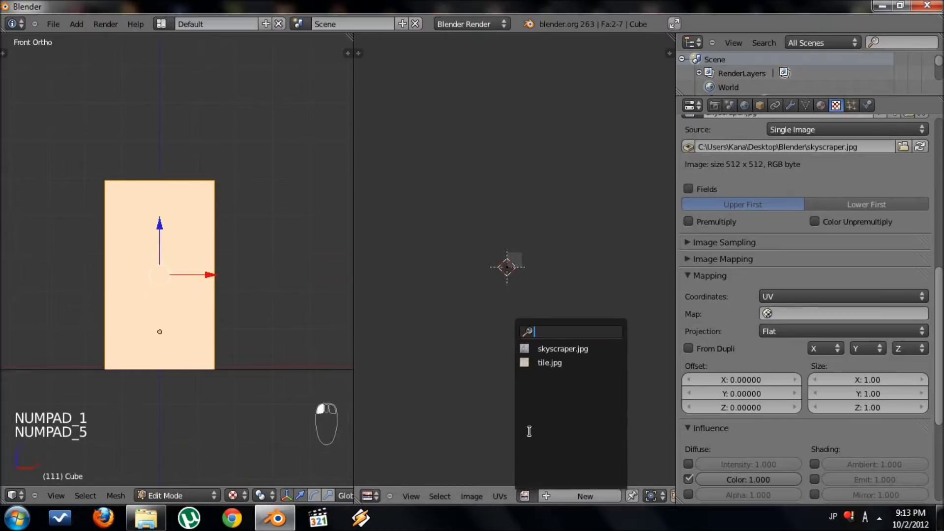
- Assign skyscraper.jpg to the face and project its UVs from the view
left_click(547, 348)
scroll(516, 280, "up", 6)
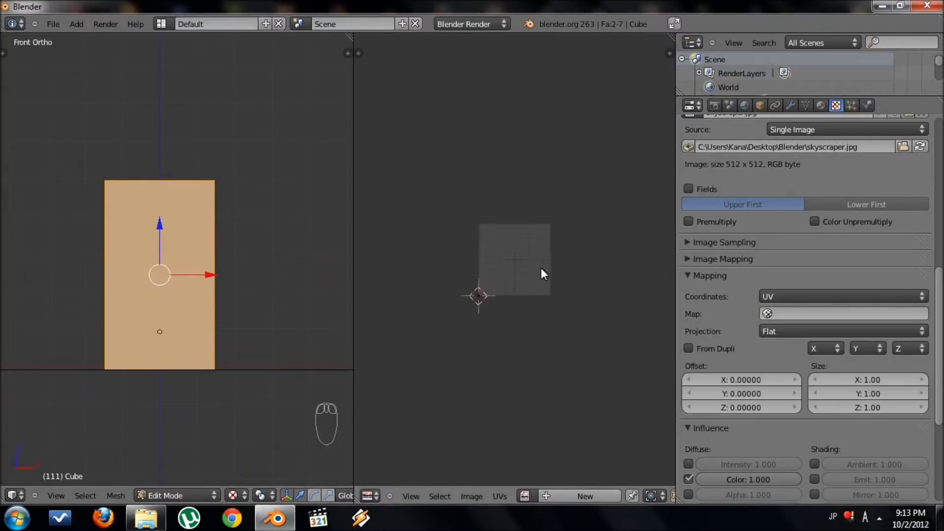
scroll(543, 274, "up", 2)
key("u")
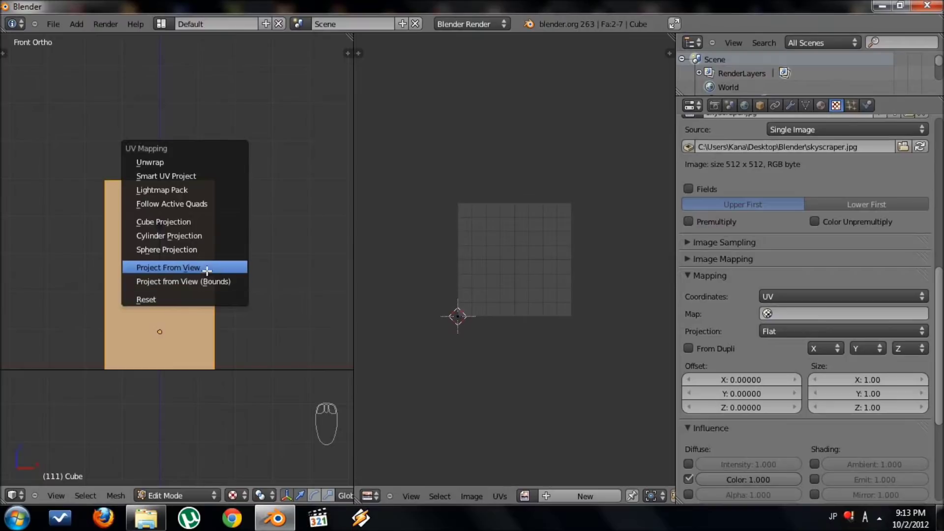
left_click(206, 268)
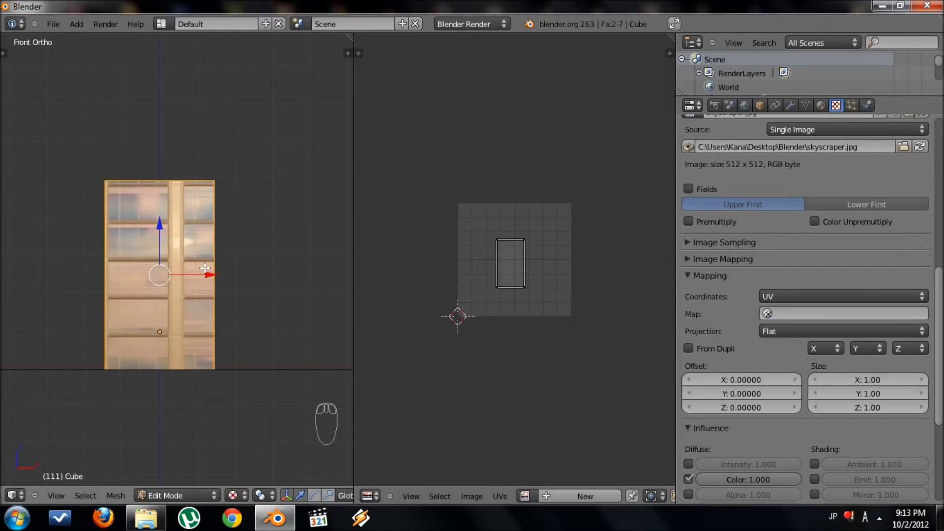
- Resize and reposition the face's UV rectangle over the window image
key("s")
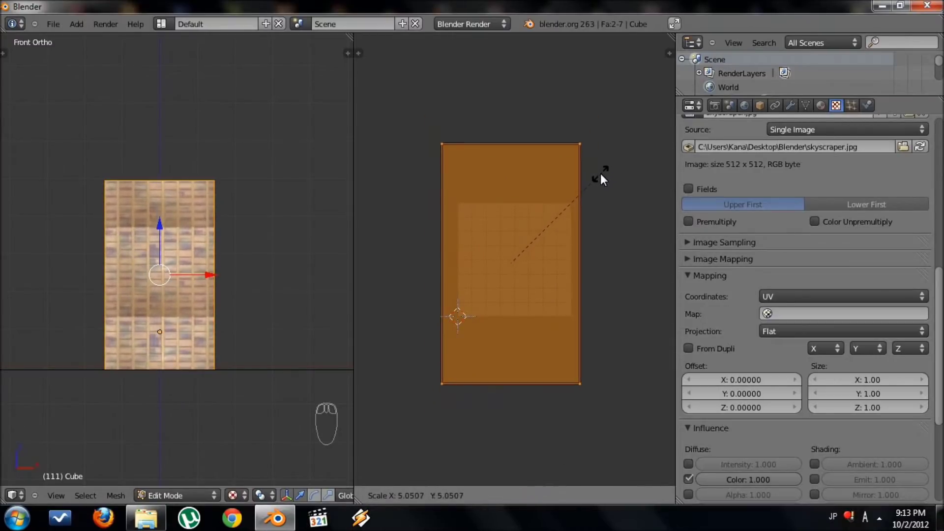
left_click(623, 149)
scroll(341, 219, "down", 3)
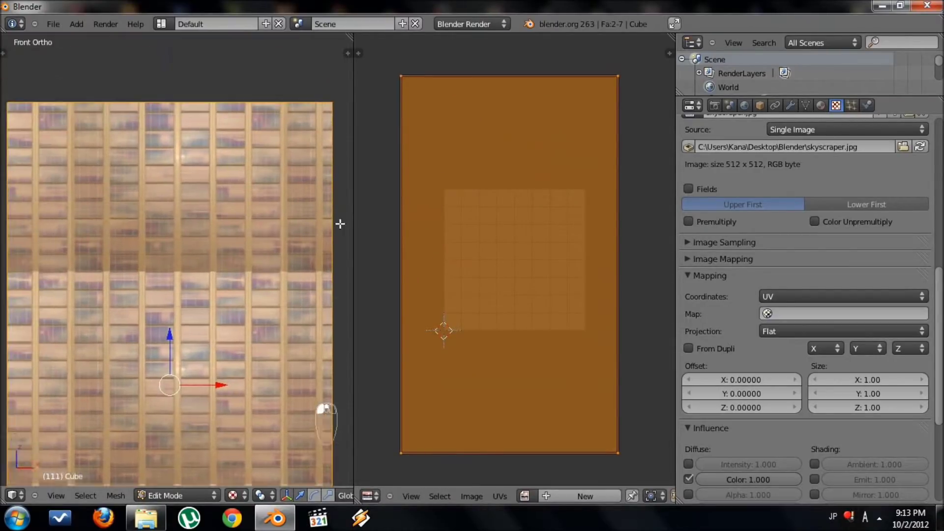
key("s")
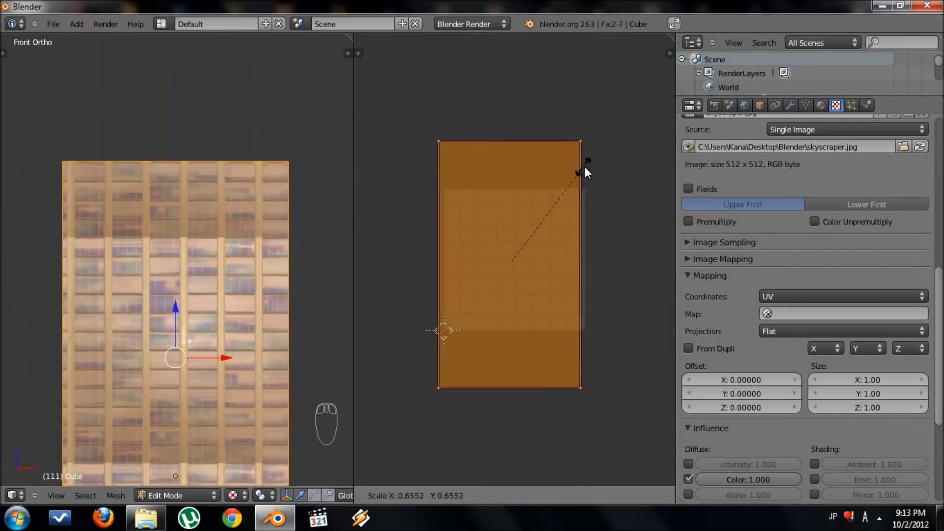
left_click(596, 166)
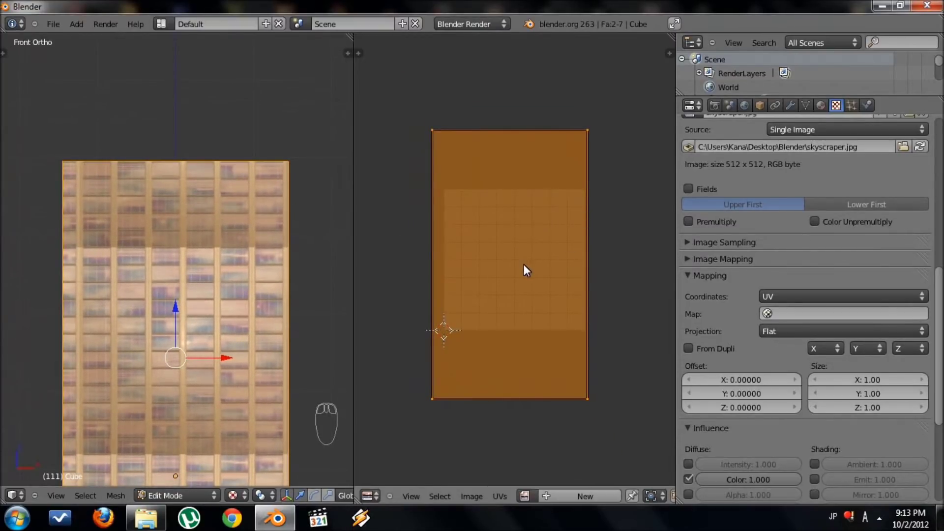
key("g")
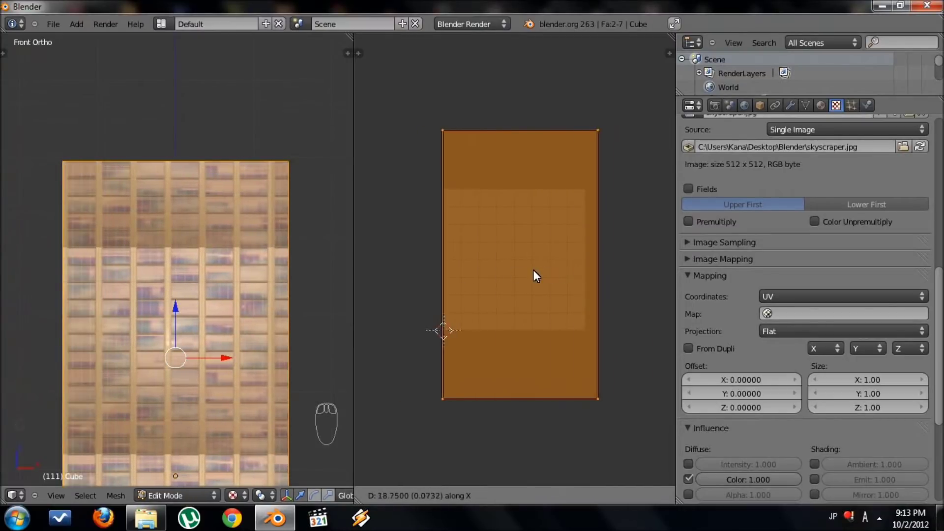
left_click(479, 269)
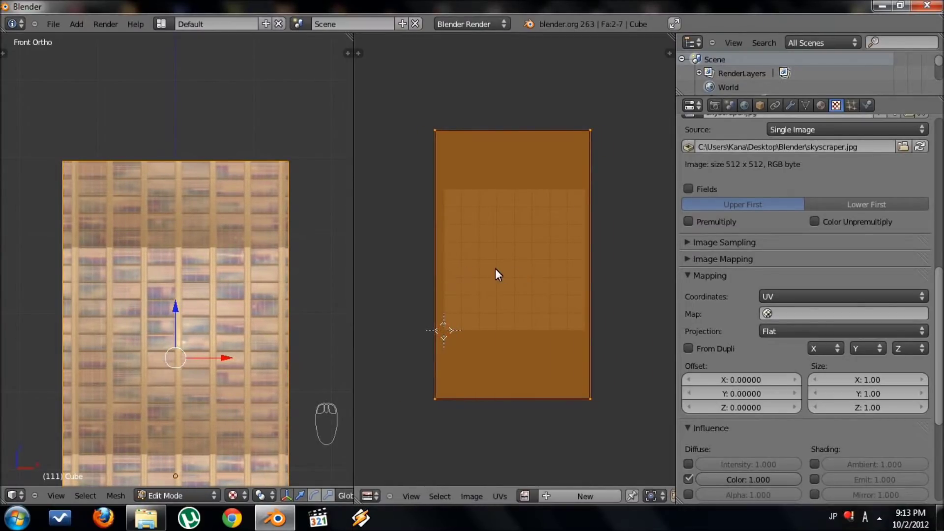
- Narrow the UV rectangle slightly along X and slide it horizontally to fit the window grid
key("s")
key("x")
right_click(522, 271)
key("s")
key("x")
left_click(534, 259)
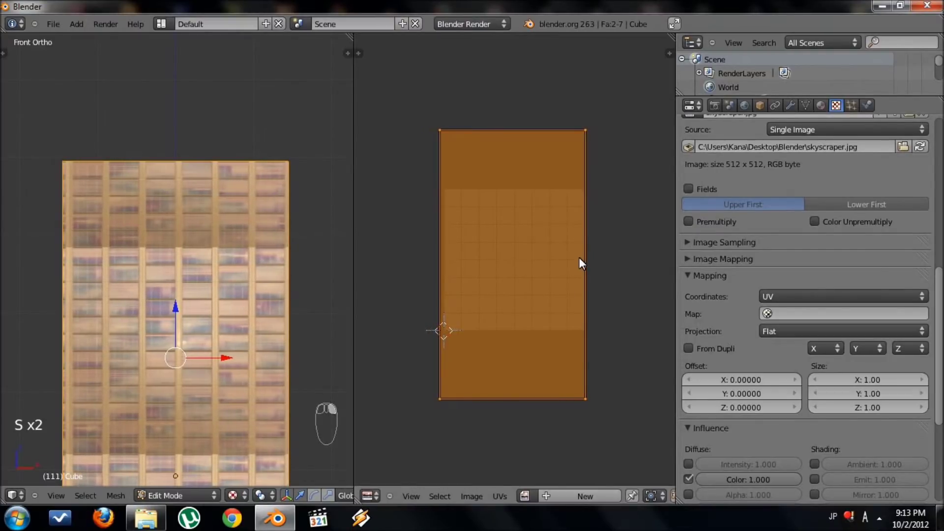
key("g")
key("x")
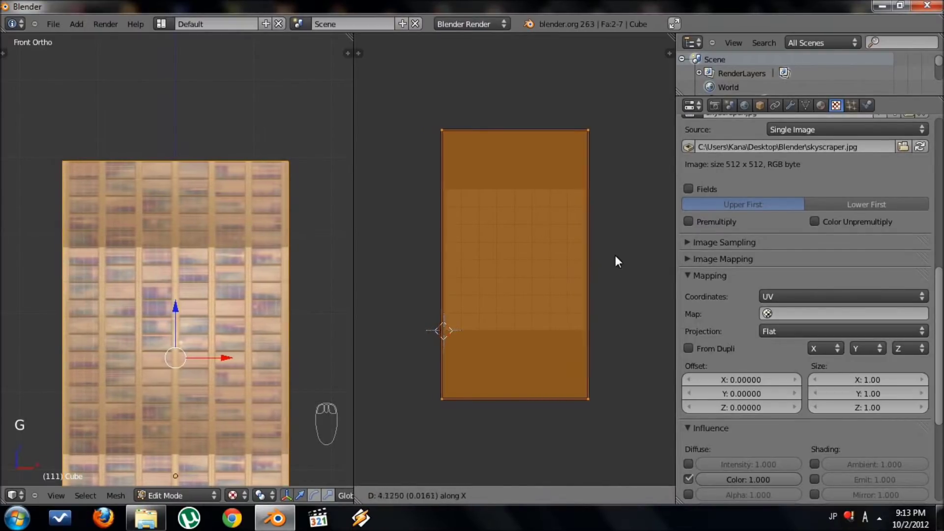
left_click(612, 255)
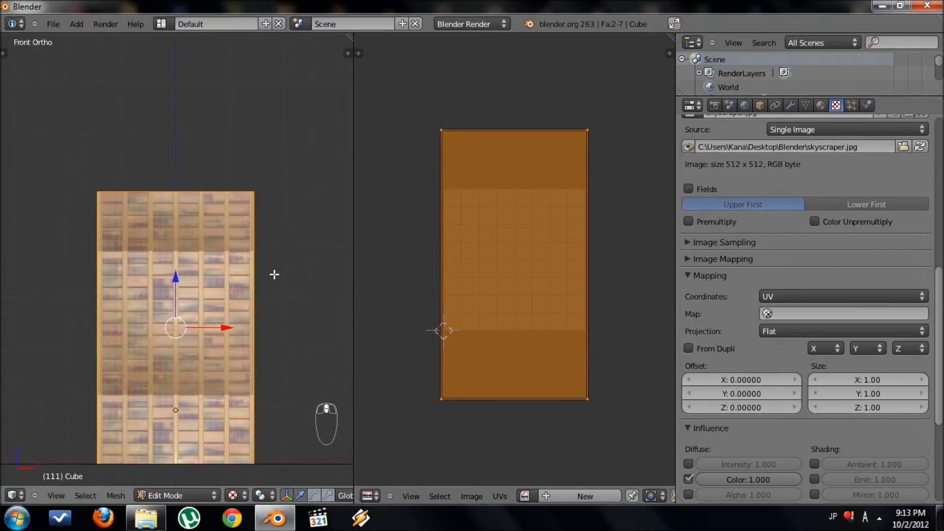
- Orbit in perspective to inspect the textured building and deselect all faces
key("KP_5")
middle_click_drag(282, 263, 336, 362)
key("a")
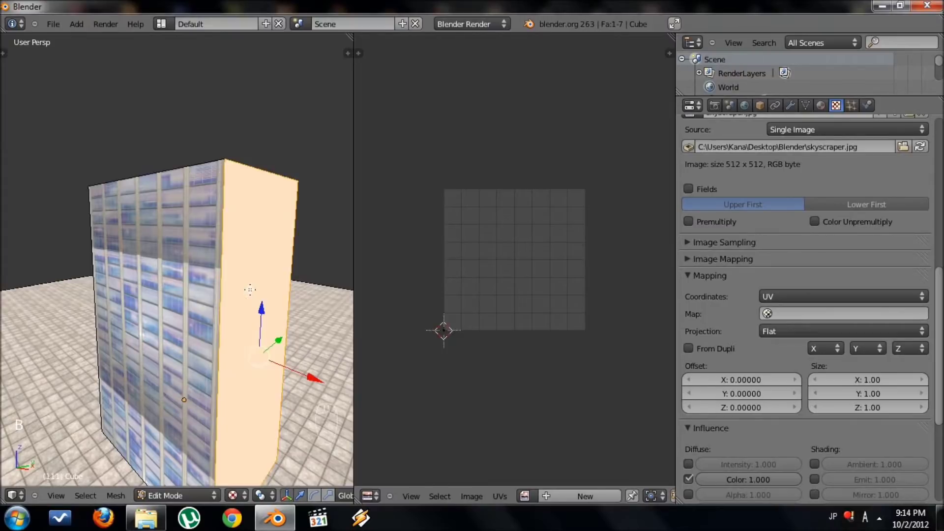
- Add the untextured side face to the selection and view it from the right
middle_click_drag(249, 290, 211, 333)
right_click(105, 282, "shift")
key("KP_3")
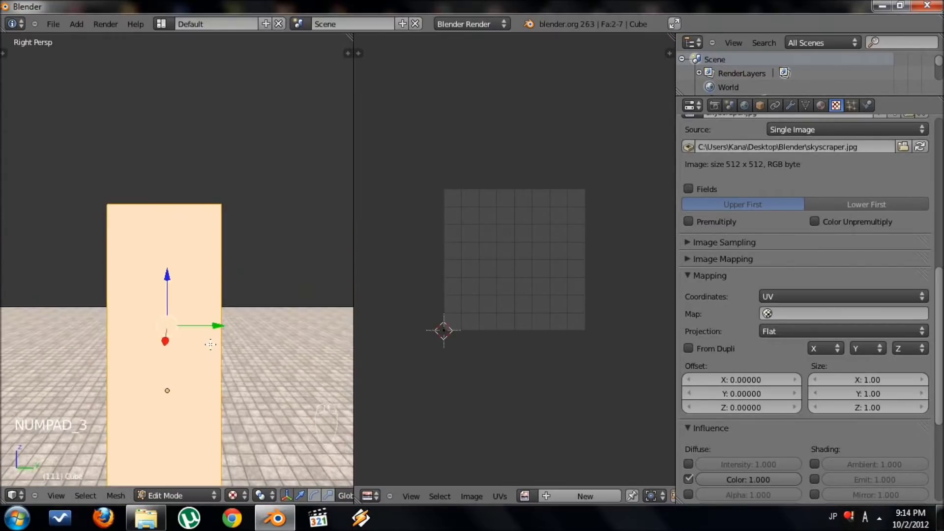
key("KP_5")
middle_click_drag(211, 333, 241, 324)
middle_click_drag(192, 347, 201, 398)
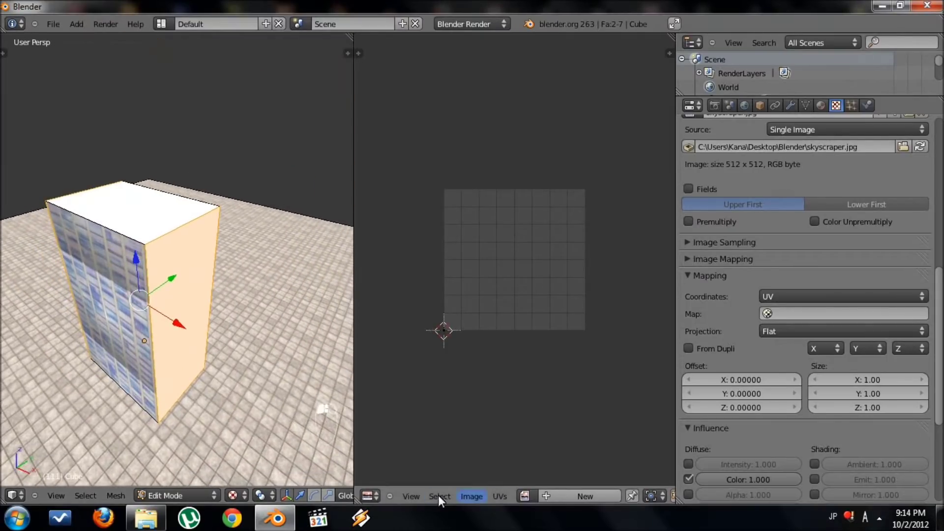
- Assign the image and project the side face's UVs from view, then undo the distorted result
left_click(525, 496)
left_click(558, 362)
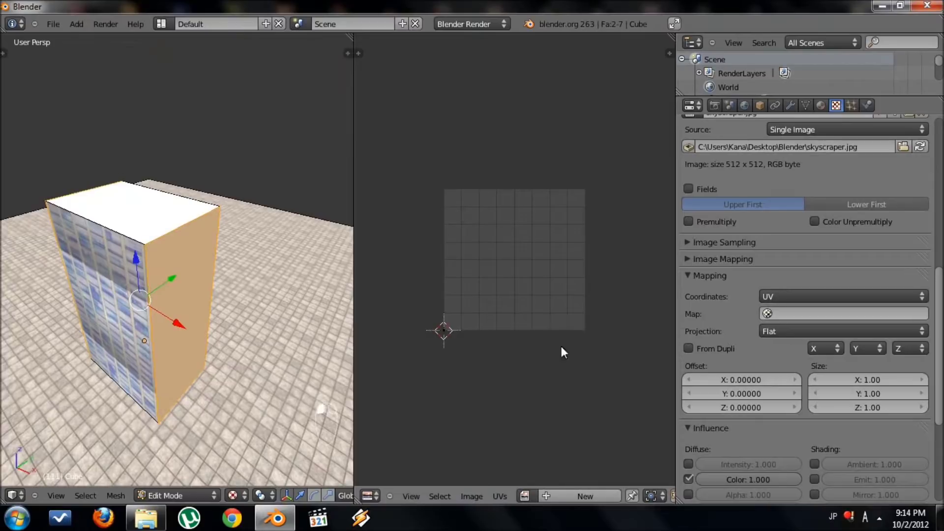
key("u")
left_click(230, 304)
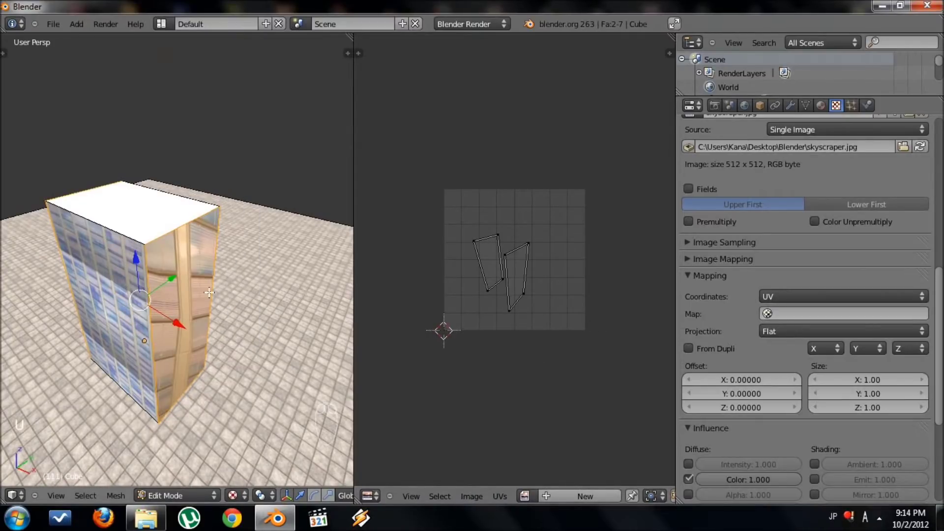
scroll(216, 353, "up", 4)
scroll(201, 303, "down", 3)
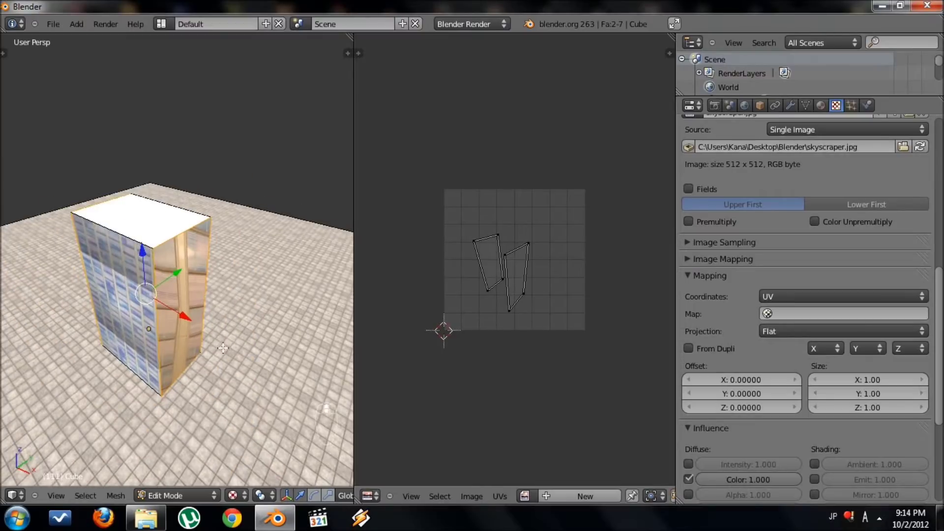
middle_click_drag(208, 331, 147, 273)
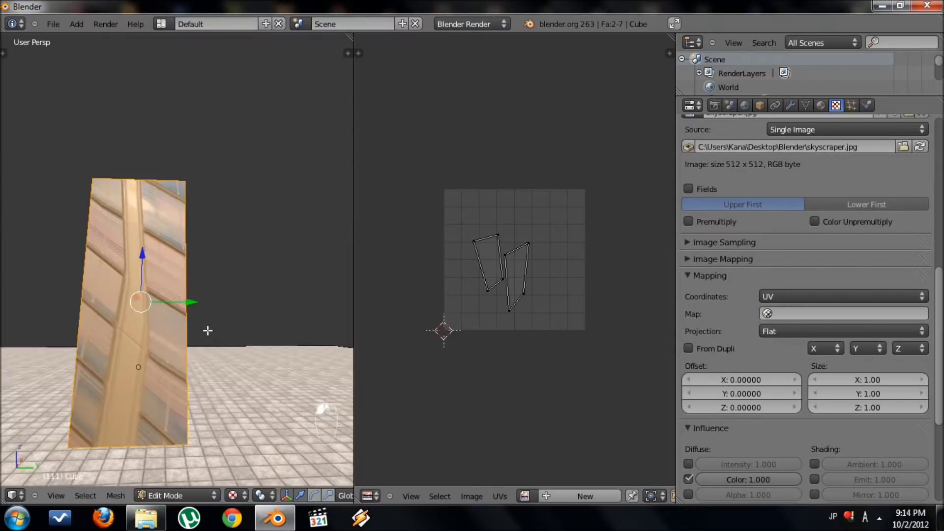
middle_click_drag(207, 330, 144, 340)
key("ctrl+z")
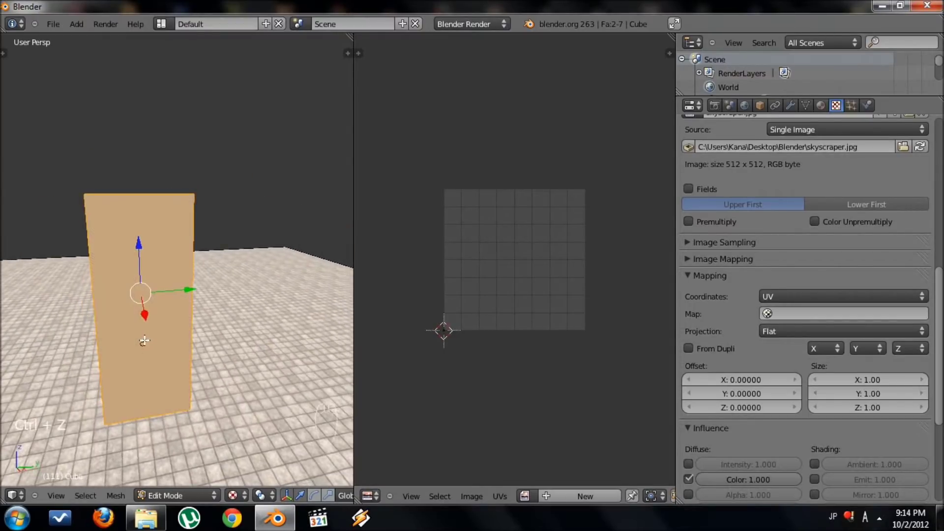
- Project the window image onto the narrow side face from right orthographic view
key("KP_3")
key("KP_5")
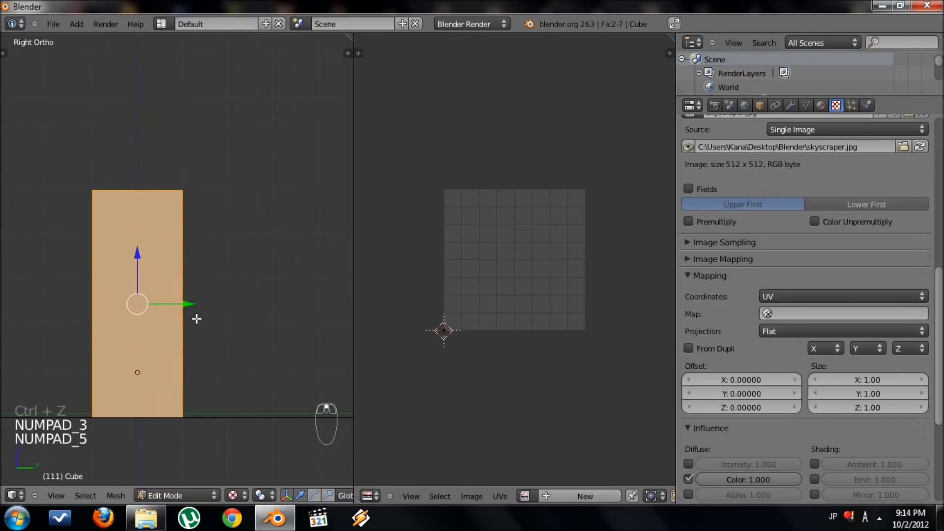
left_click(195, 319)
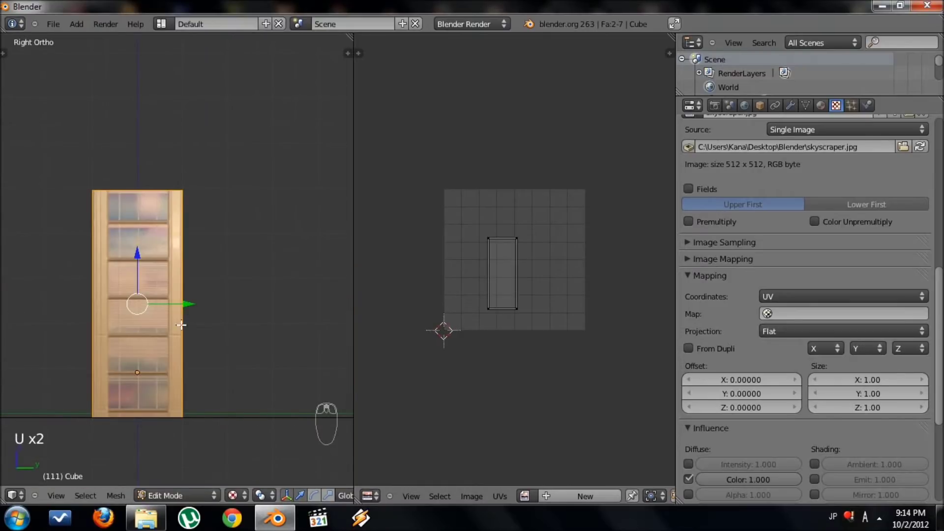
middle_click_drag(181, 325, 269, 368, "shift")
middle_click_drag(181, 375, 143, 339)
- Scale the side face's UV island up by 4.2526 and check the repeating windows head-on
key("a")
key("a")
key("s")
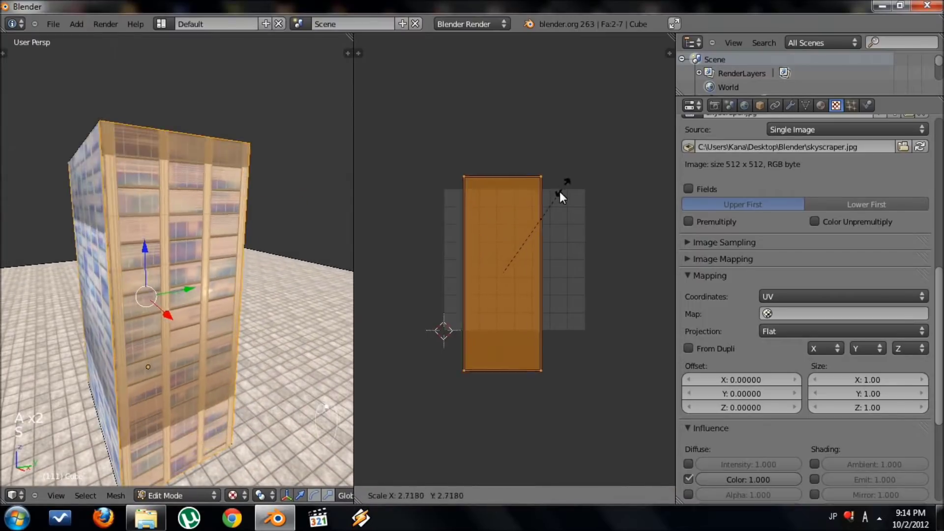
left_click(610, 150)
middle_click_drag(256, 173, 306, 163)
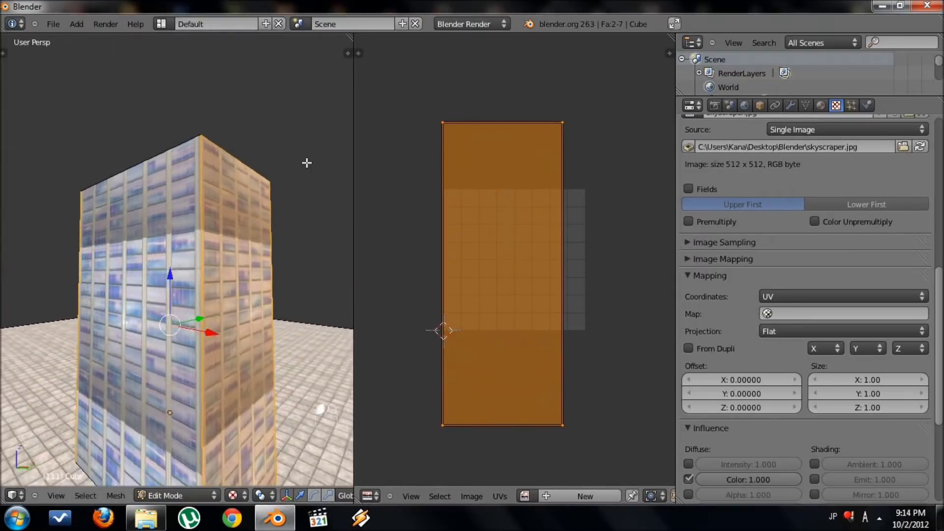
middle_click_drag(263, 133, 205, 198)
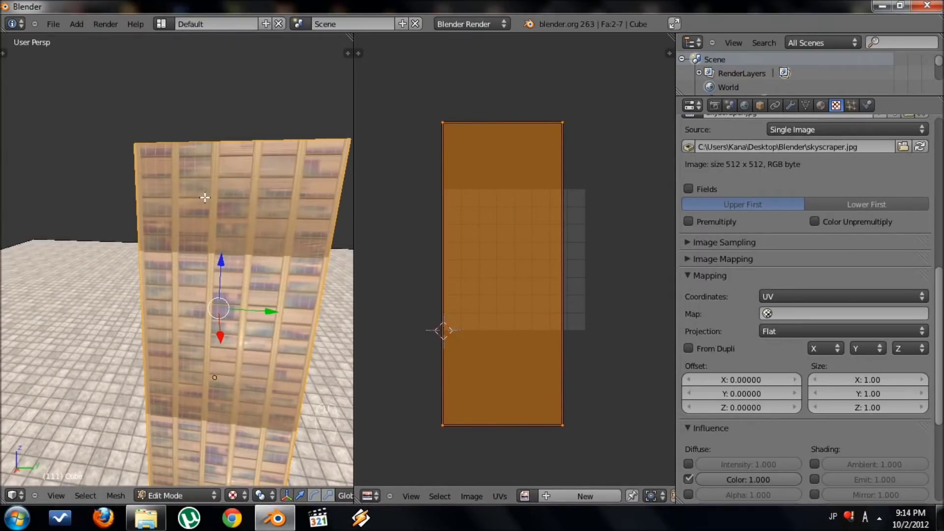
key("KP_3")
key("KP_5")
middle_click_drag(261, 246, 201, 209, "shift")
scroll(212, 205, "up", 2)
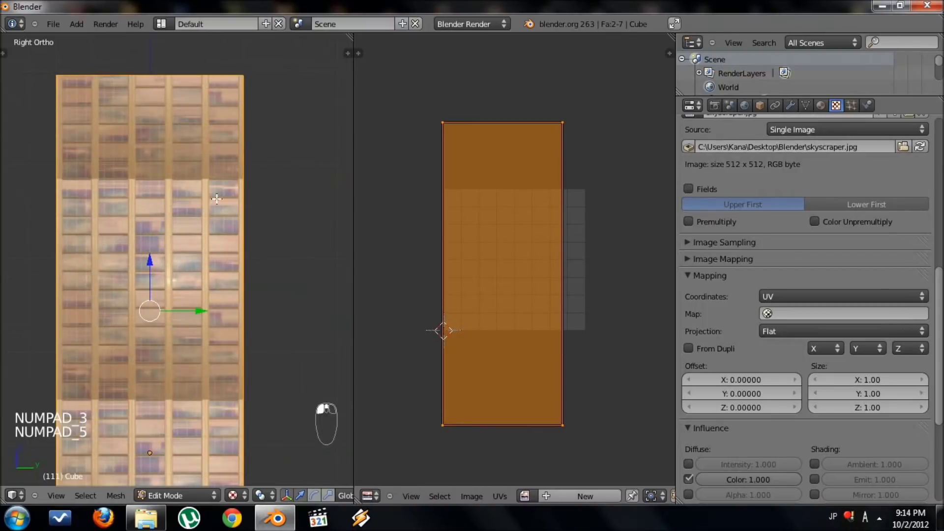
middle_click_drag(240, 176, 192, 242, "shift")
- Deselect all in perspective view and orbit to see the building from above
key("KP_5")
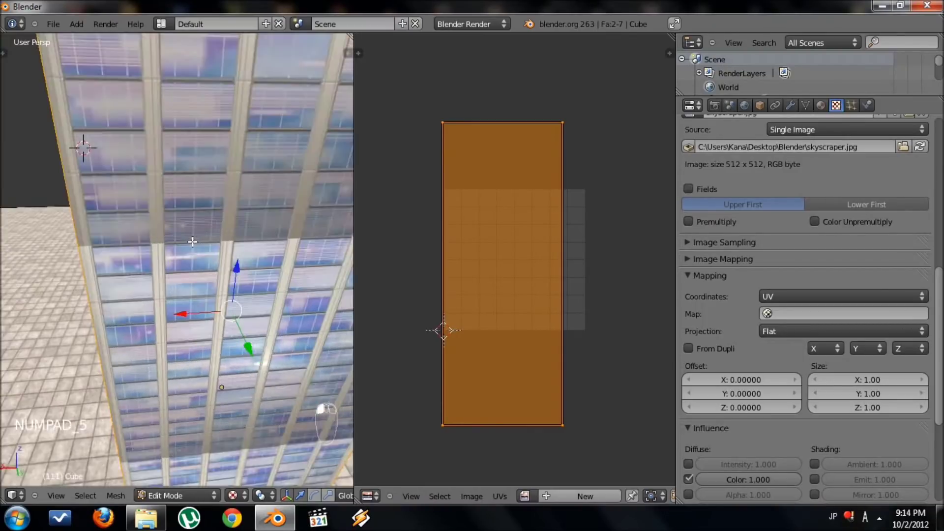
scroll(192, 241, "down", 5)
key("a")
key("a")
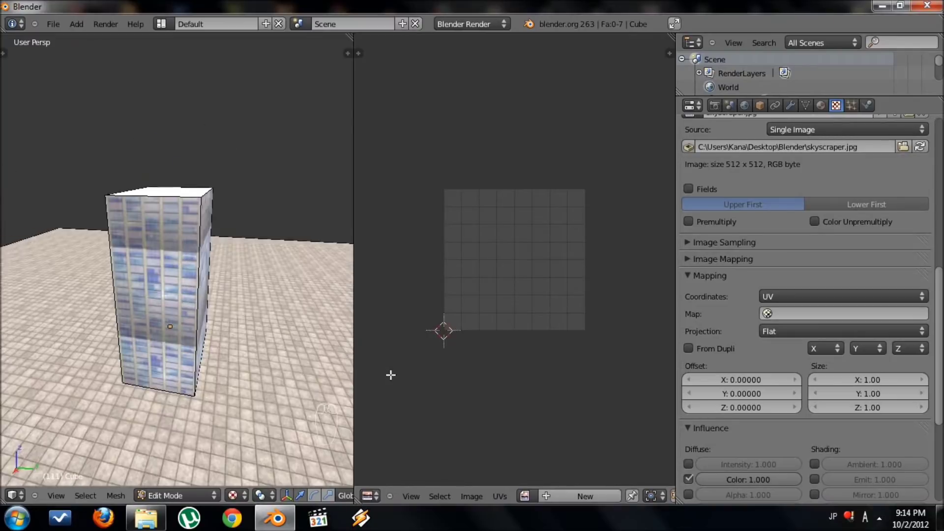
middle_click_drag(329, 219, 196, 252)
- Box-select the building's roof face, viewed straight down from the top view
scroll(196, 253, "up", 4)
key("b")
left_click_drag(196, 253, 174, 270)
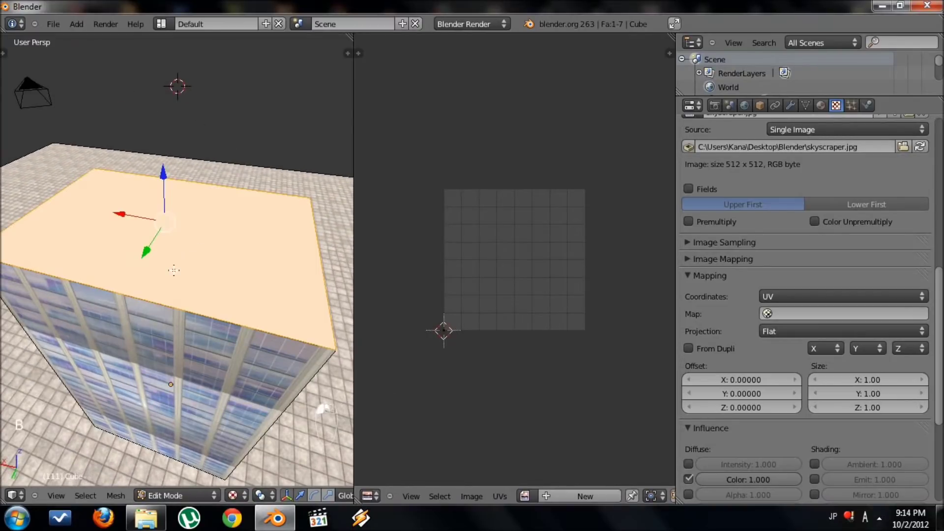
middle_click_drag(174, 270, 208, 261)
scroll(177, 393, "down", 5)
middle_click_drag(177, 393, 211, 384)
scroll(211, 383, "up", 3)
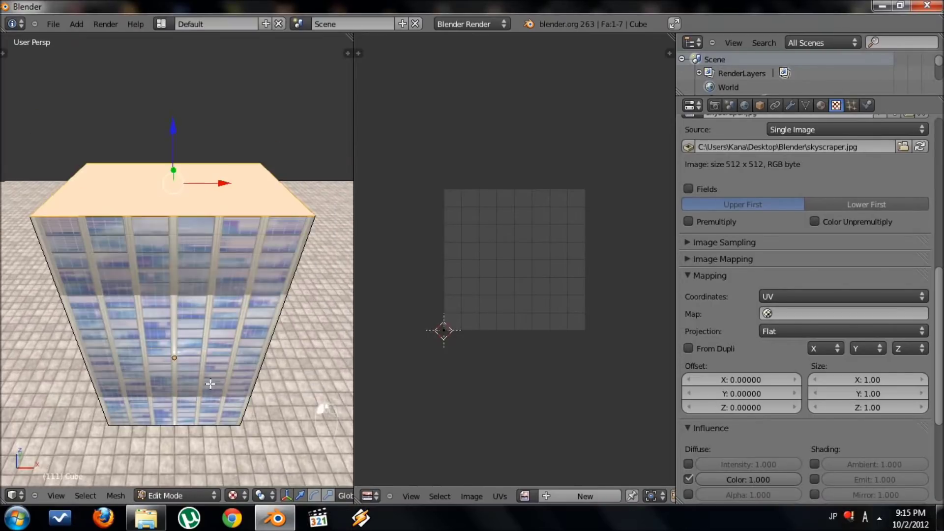
middle_click_drag(88, 332, 125, 320)
key("KP_7")
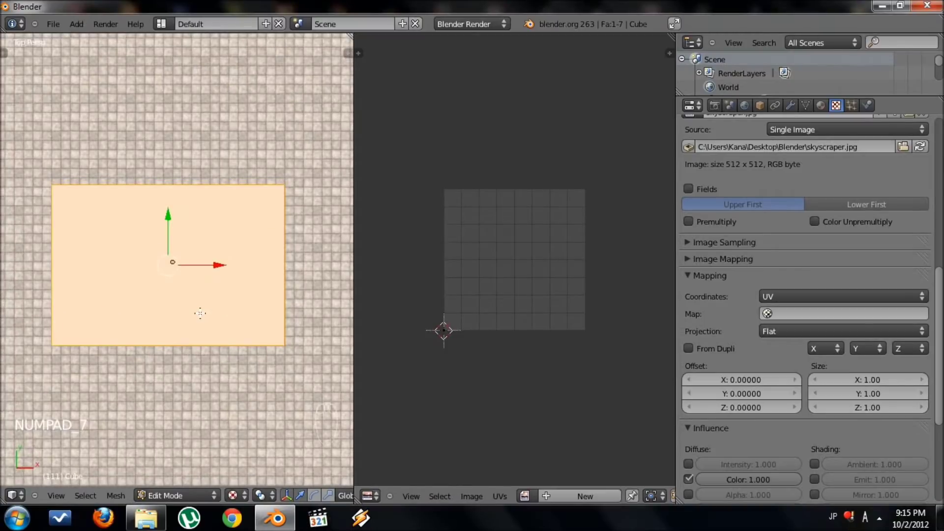
key("a")
key("a")
key("b")
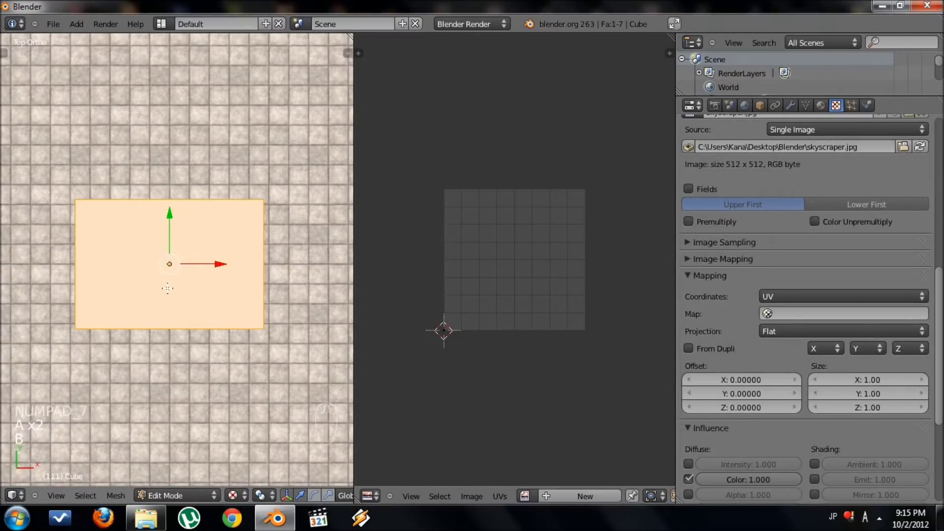
scroll(168, 288, "up", 2)
- Assign tile.jpg to the roof and project its UVs from view to the roof's bounds
left_click(525, 496)
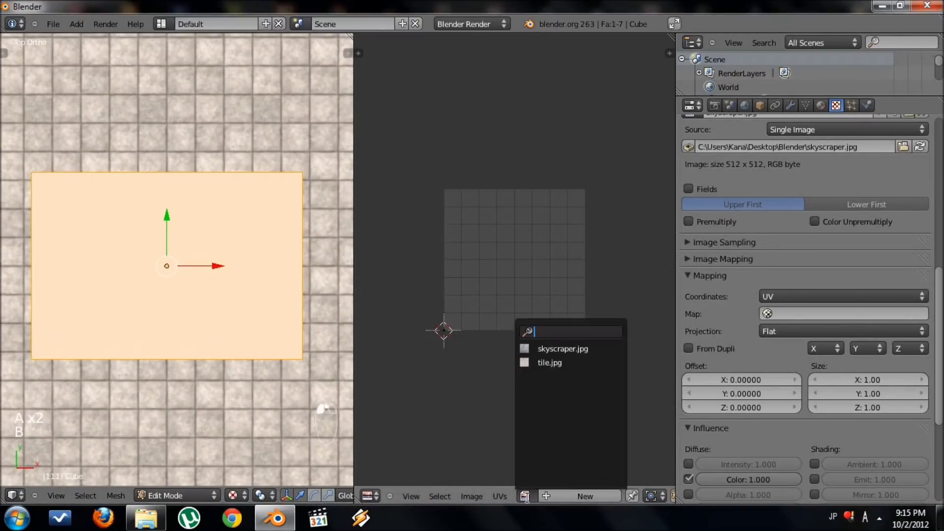
left_click(540, 362)
key("u")
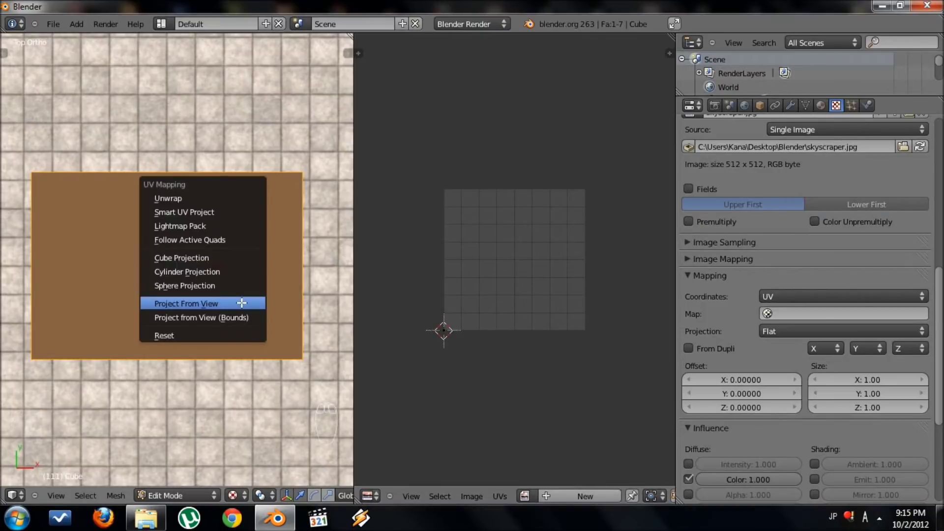
left_click(242, 316)
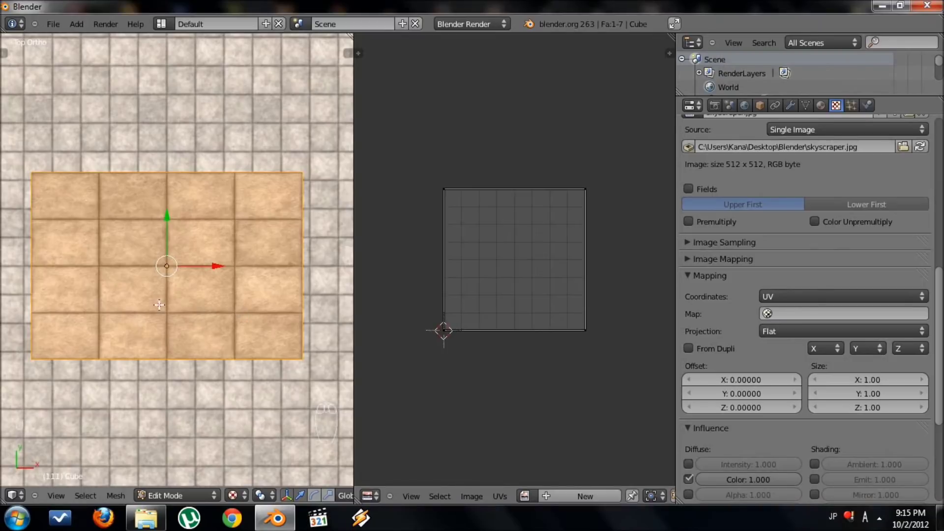
key("u")
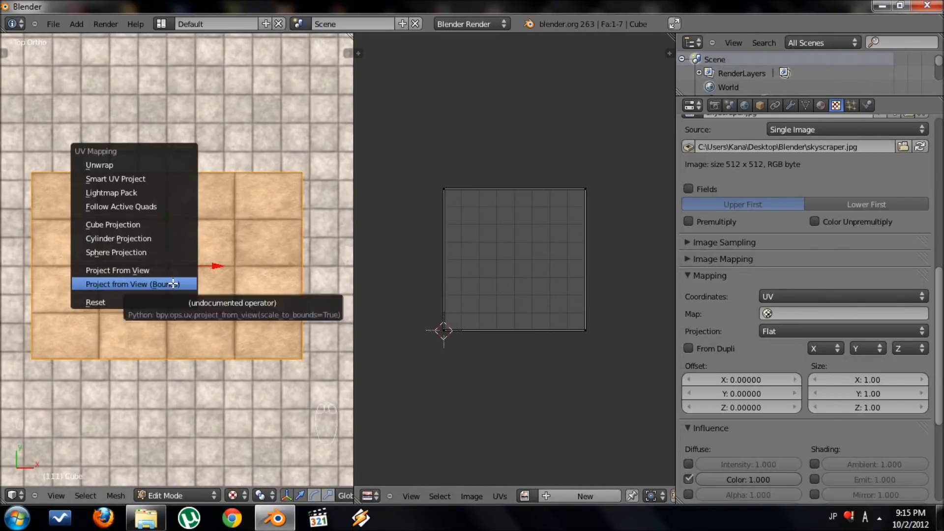
left_click(173, 284)
- Scale the roof's UV island up uniformly so the tile texture repeats across the roof
key("s")
key("s")
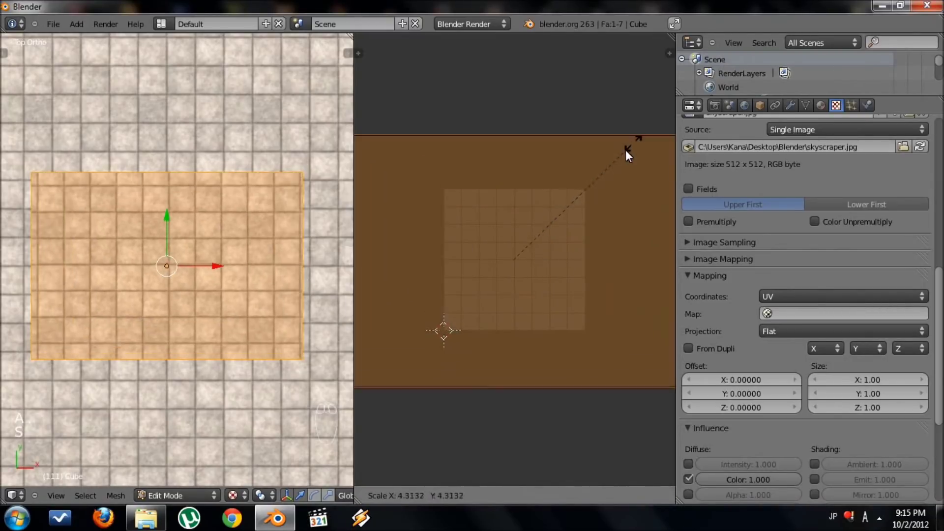
right_click(497, 240)
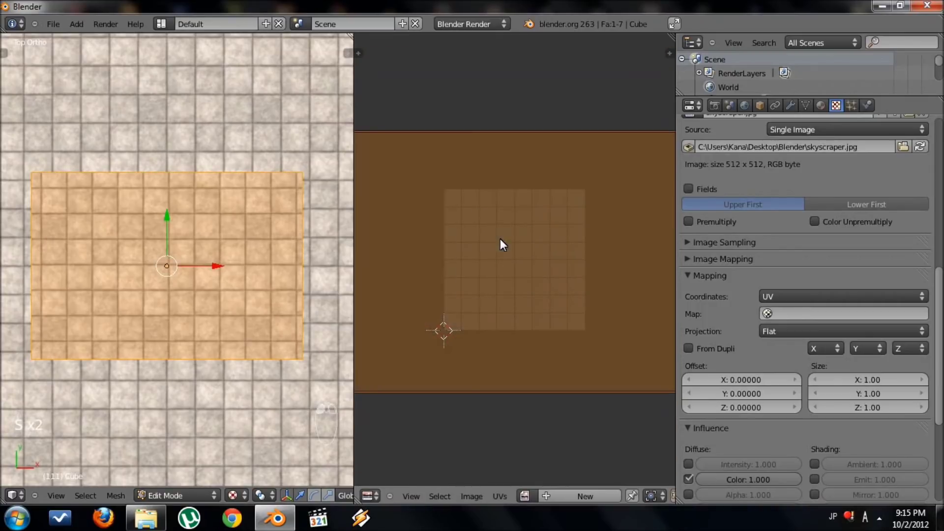
key("s")
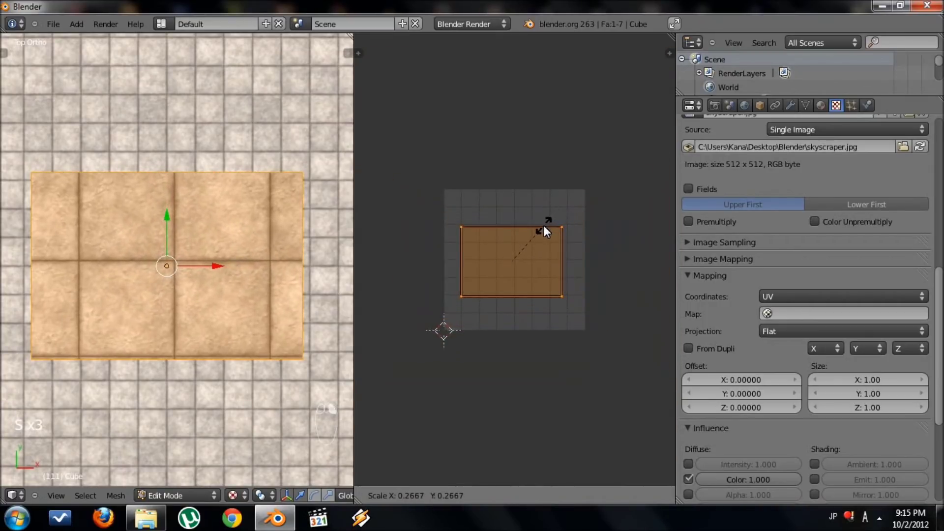
left_click(543, 225)
key("s")
key("x")
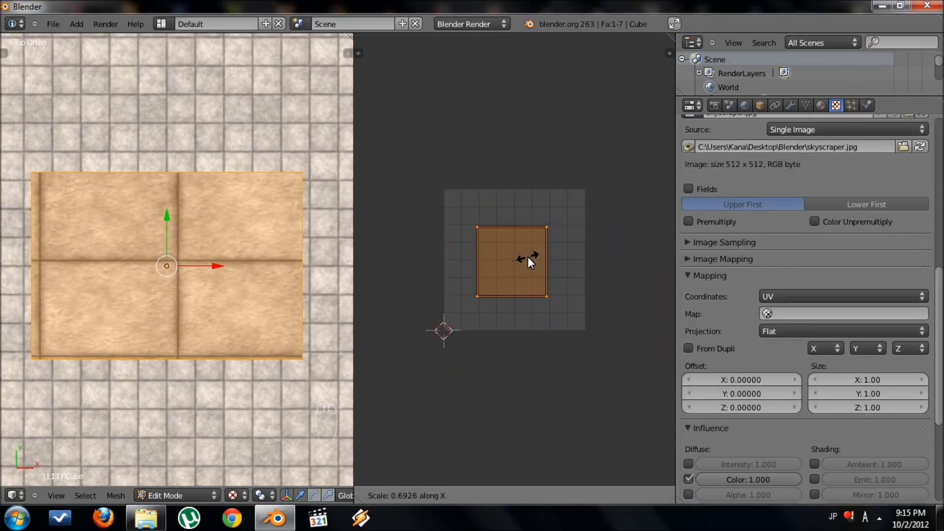
right_click(527, 257)
key("s")
left_click(620, 135)
key("KP_5")
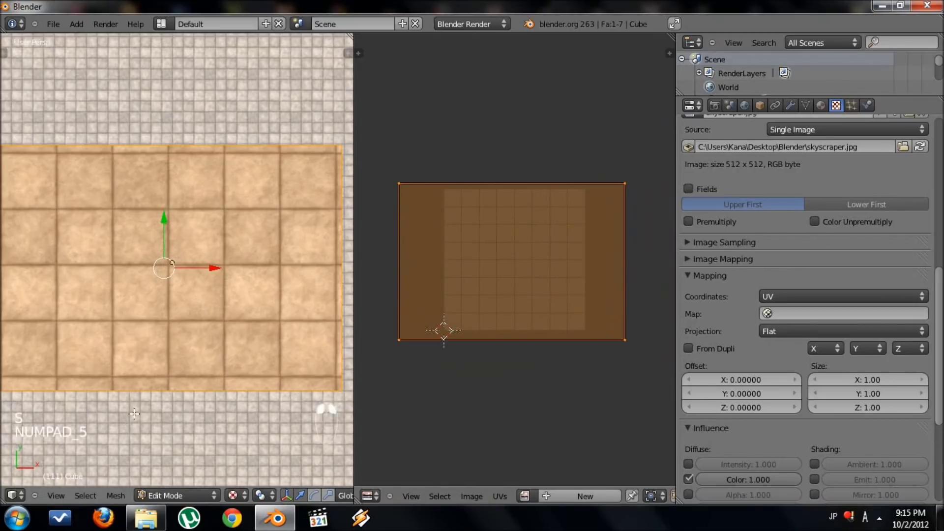
- Deselect all faces, orbit to an angled perspective view, and maximize the 3D viewport with Shift+Space
middle_click_drag(134, 413, 178, 317)
scroll(206, 307, "down", 5)
key("a")
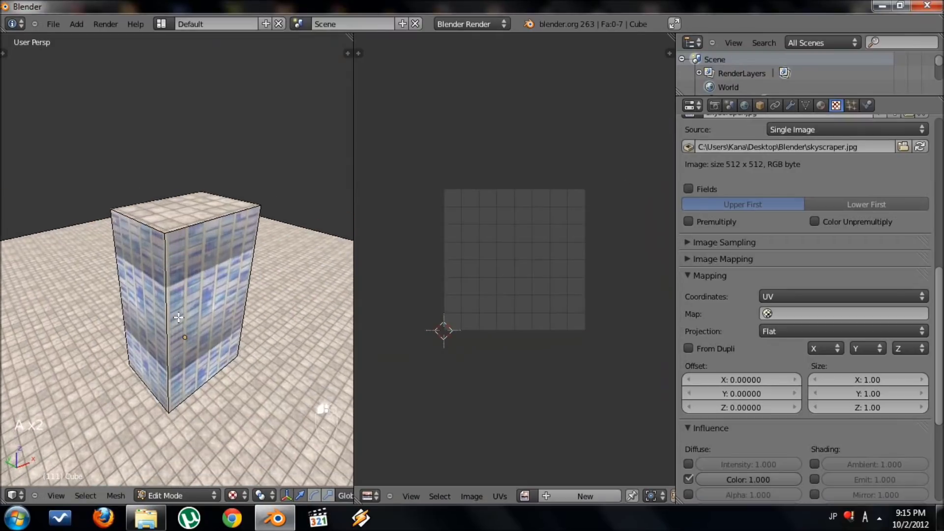
key("KP_5")
scroll(179, 317, "down", 3)
key("KP_5")
scroll(156, 350, "up", 3)
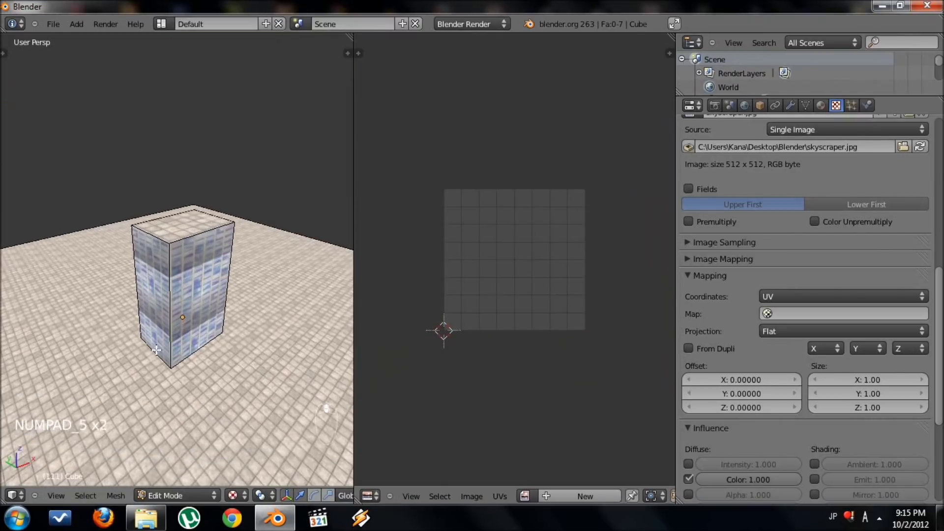
key("shift+space")
scroll(334, 268, "up", 2)
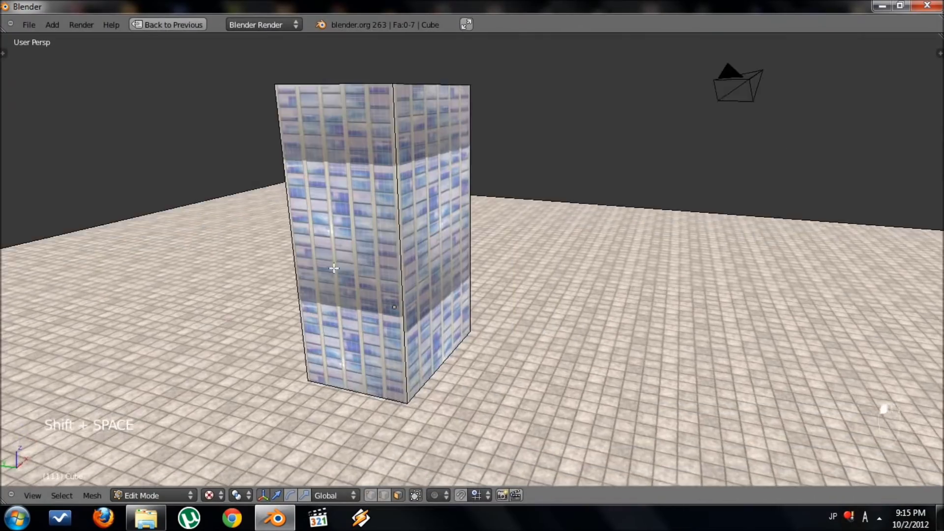